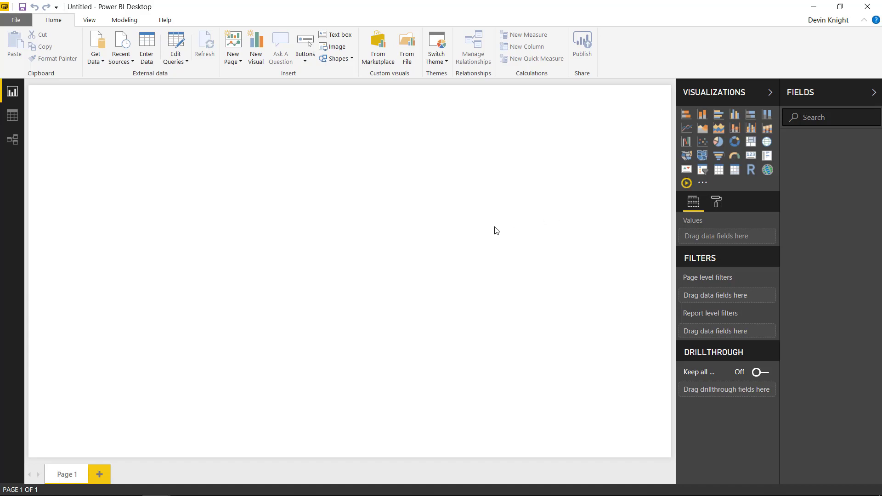
Start an Excel data import and browse to the folder C:\Power BI Custom Visuals\Data.
left_click(95, 63)
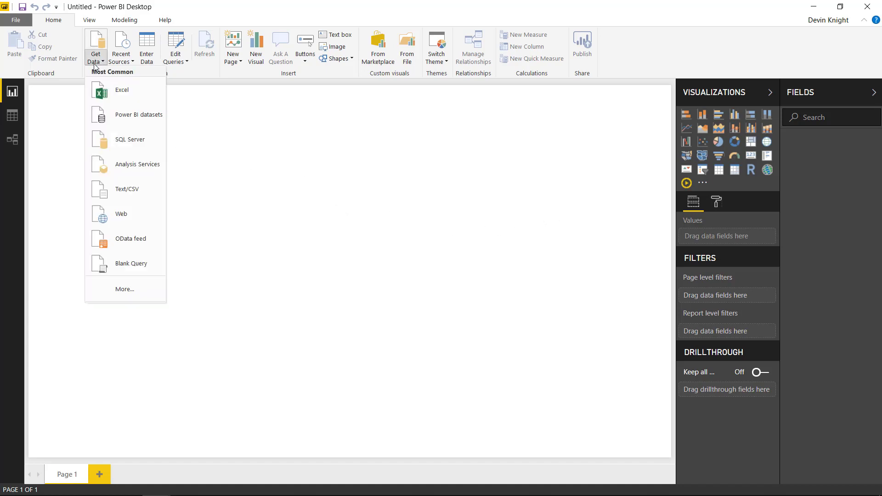
left_click(110, 93)
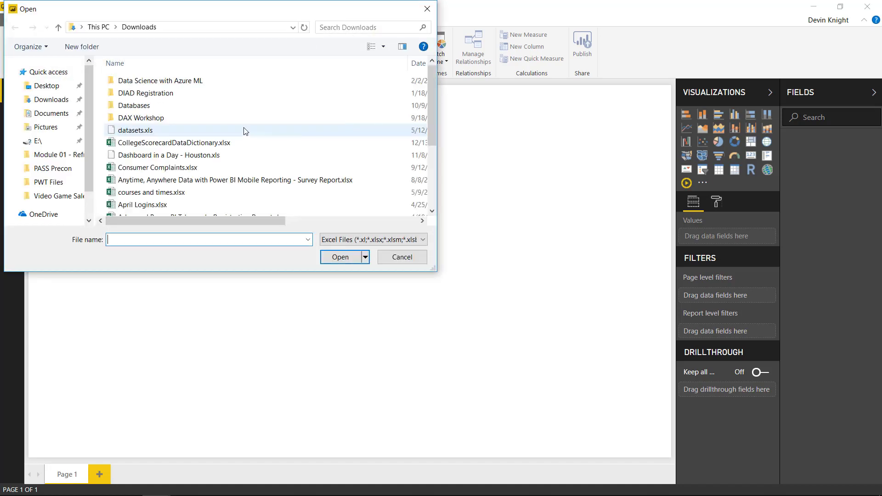
left_click(60, 157)
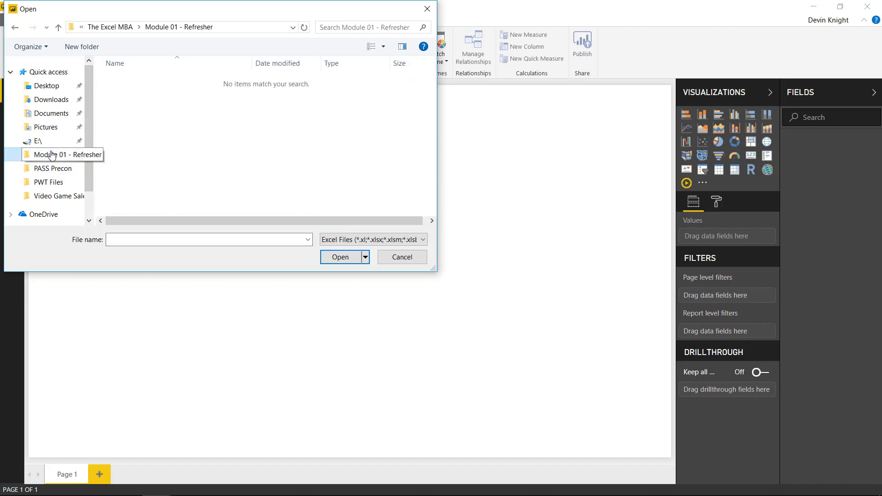
left_click(232, 28)
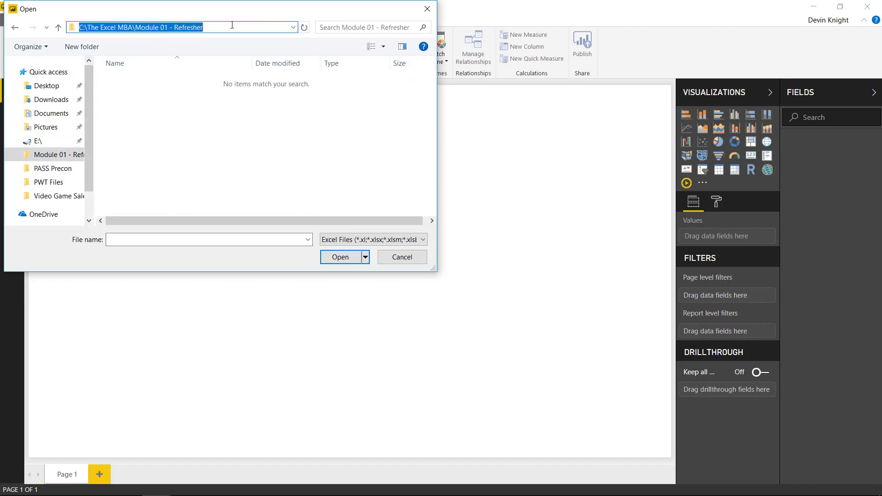
type("c:\\powe")
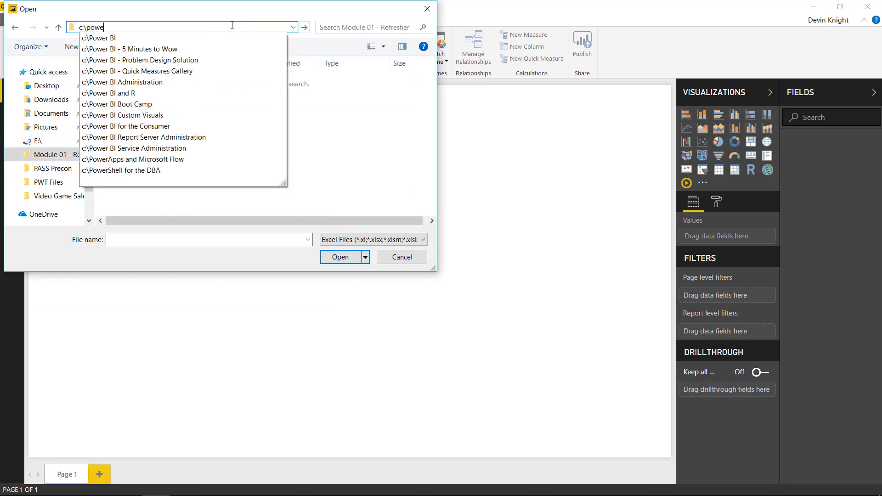
type("r")
key("Down")
type("c")
key("Down")
type("\\dat")
key("Down")
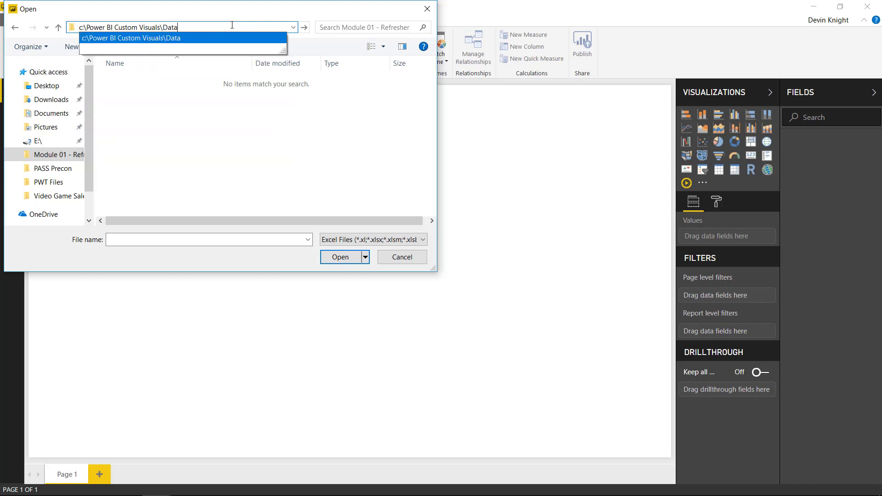
key("Return")
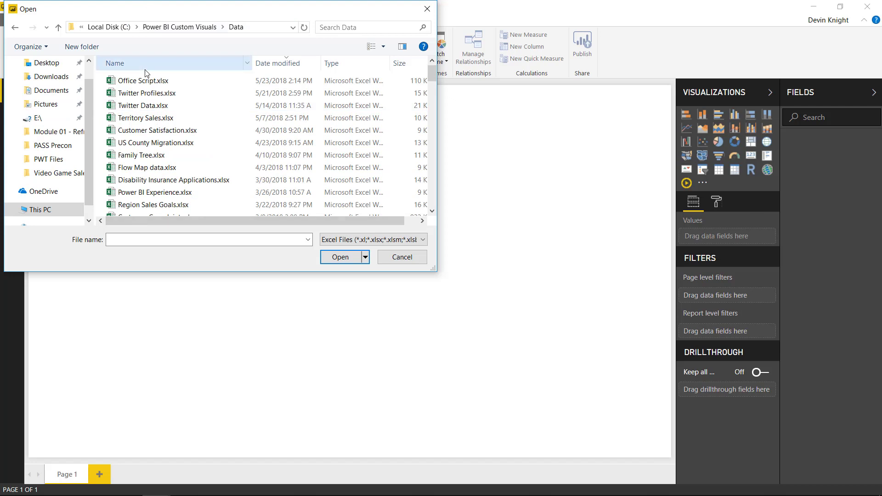
Open Office Script.xlsx and load its Season 1 table into the report.
left_click(146, 81)
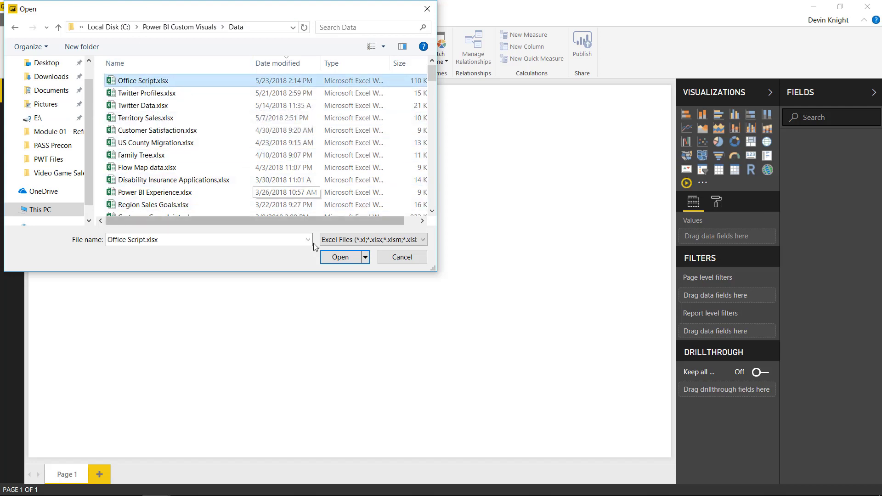
left_click(345, 258)
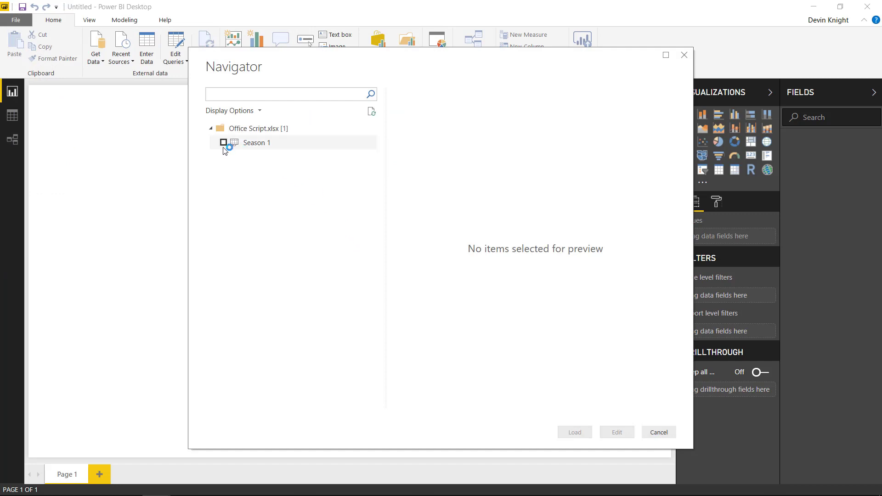
left_click(224, 143)
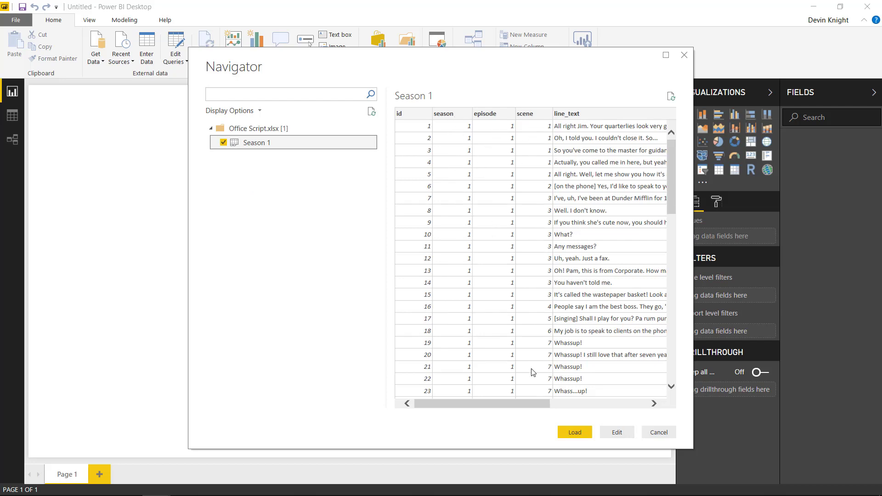
left_click_drag(527, 406, 510, 405)
left_click(574, 433)
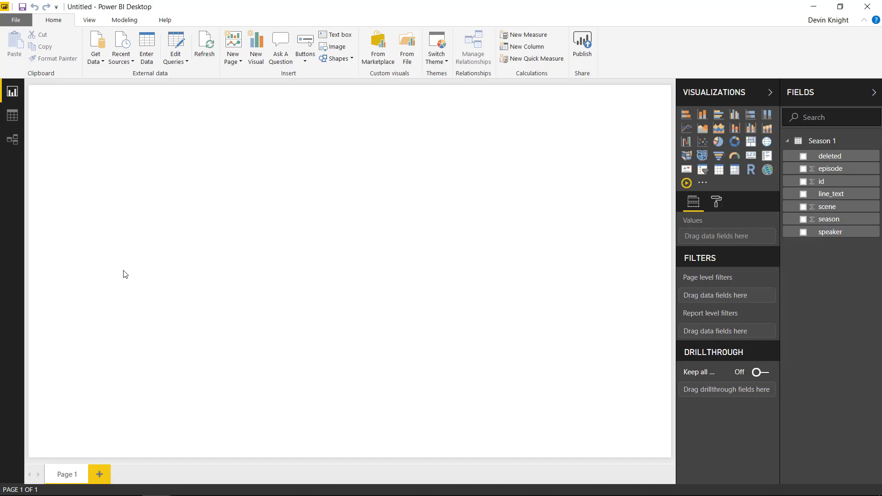
Add a multi-row card showing line_text, widen it and place it in the lower-left corner of the page.
left_click(763, 157)
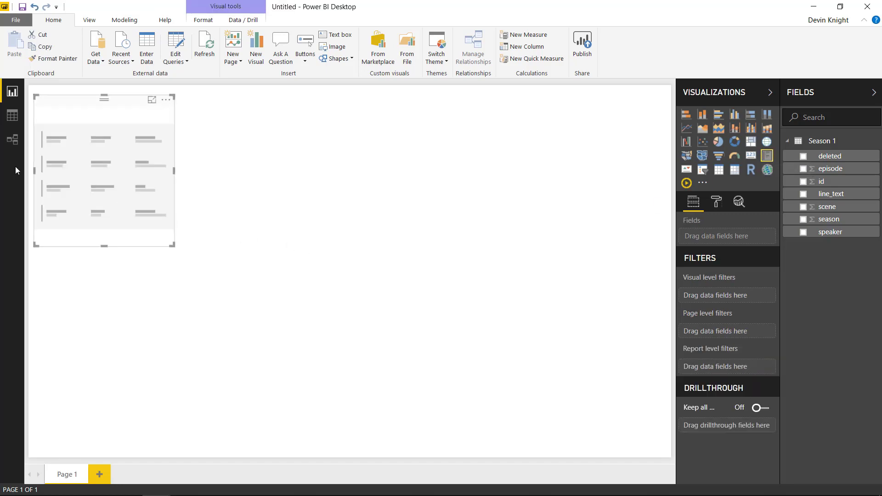
left_click_drag(829, 195, 763, 236)
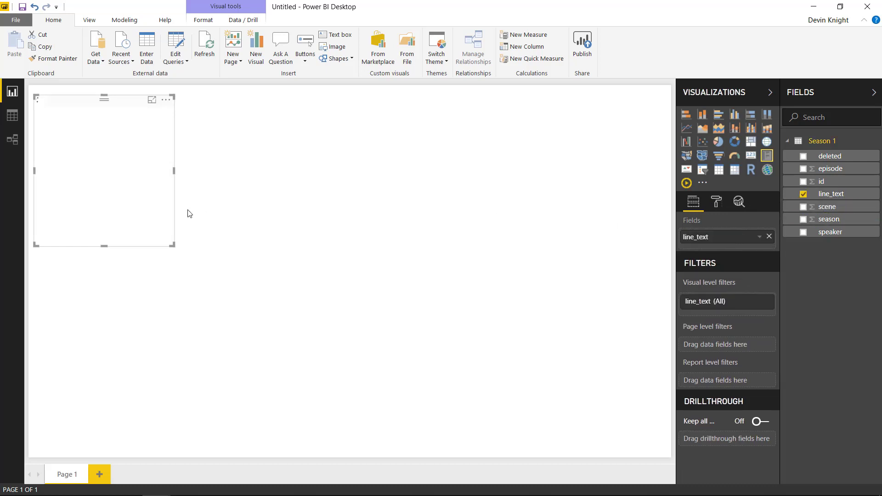
left_click_drag(172, 245, 218, 246)
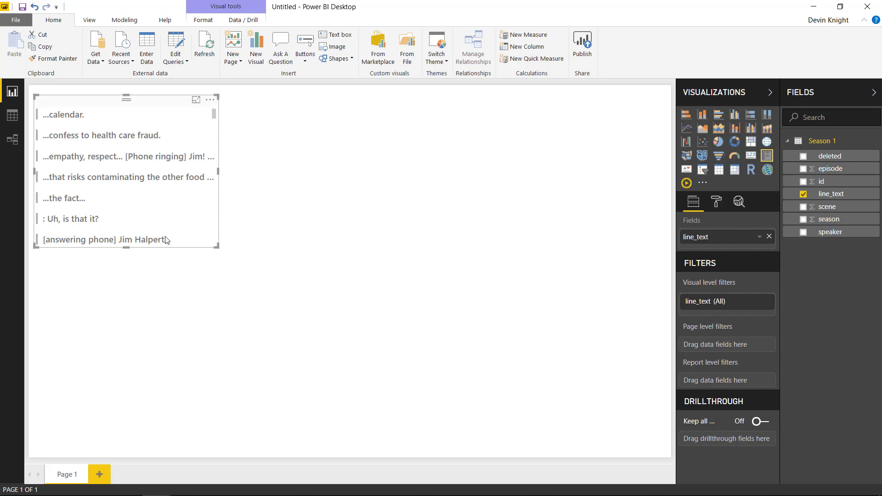
left_click_drag(149, 108, 162, 309)
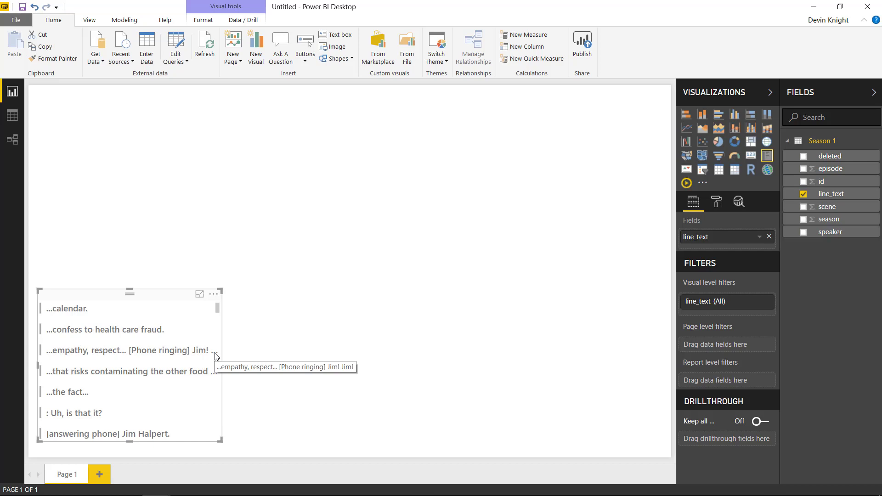
scroll(188, 365, "down", 8)
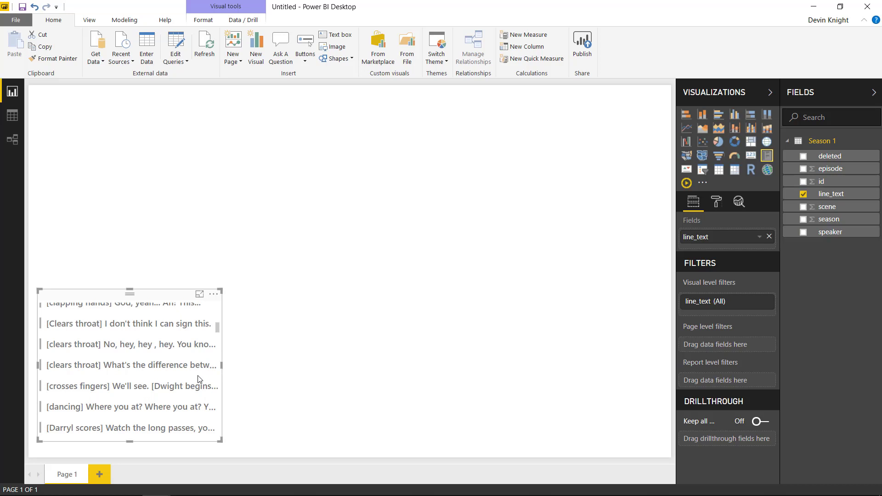
left_click_drag(220, 440, 251, 440)
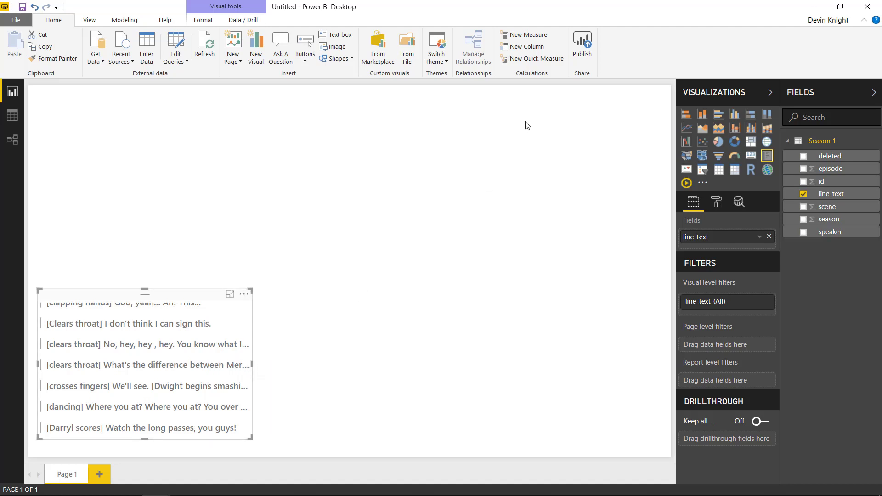
Add the imported playback custom visual at the page's upper right and assign the id field to it.
left_click(486, 142)
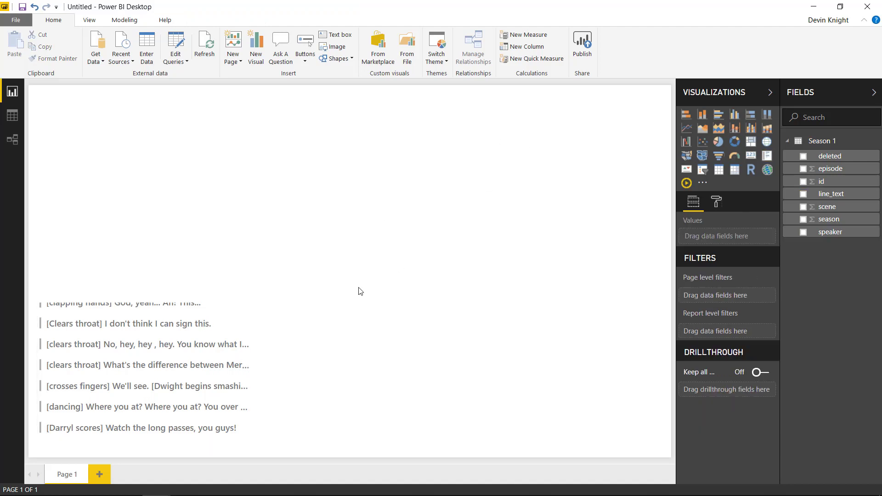
left_click(686, 183)
left_click_drag(226, 107, 644, 108)
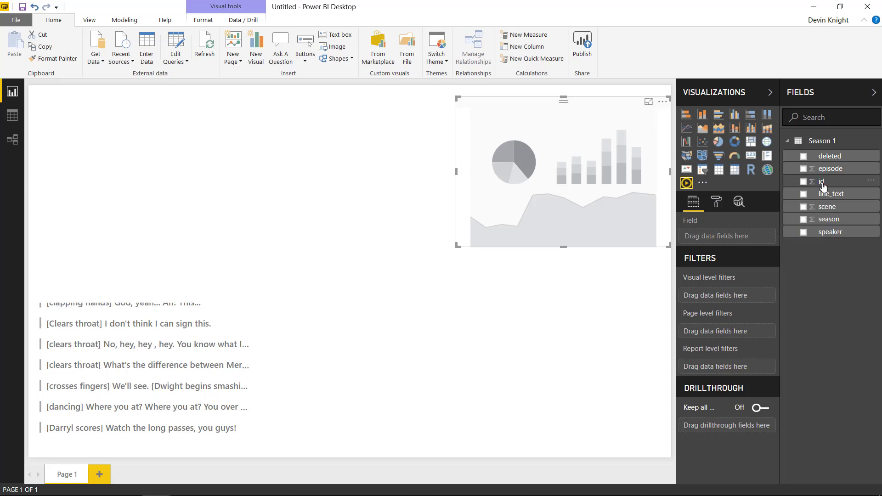
left_click_drag(823, 184, 753, 238)
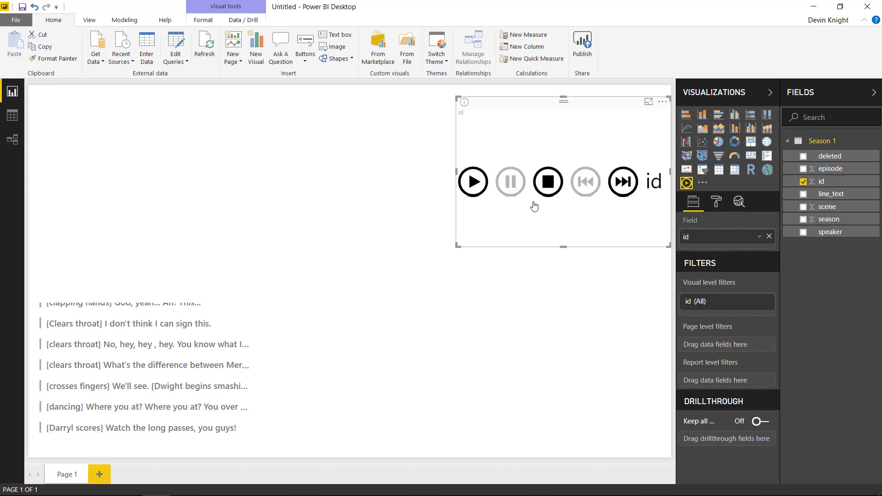
Play the id animation to examine how it filters the multi-row card, and stop it.
left_click(473, 183)
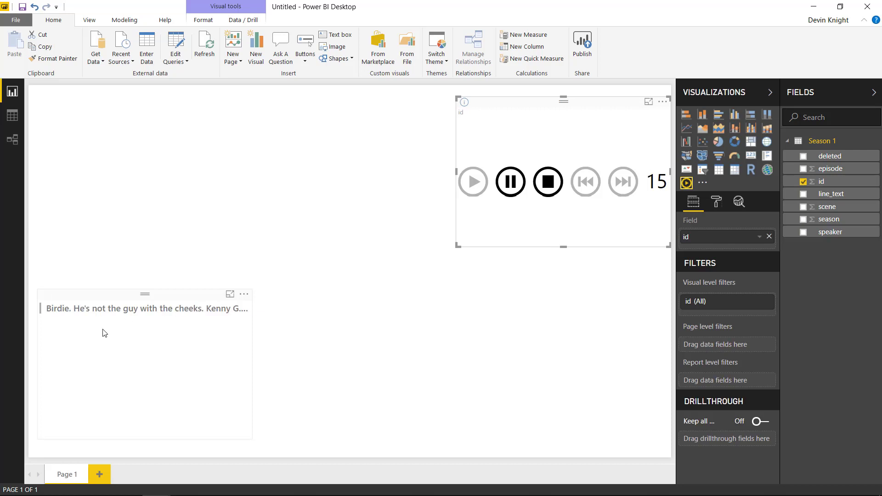
left_click(509, 184)
left_click(541, 190)
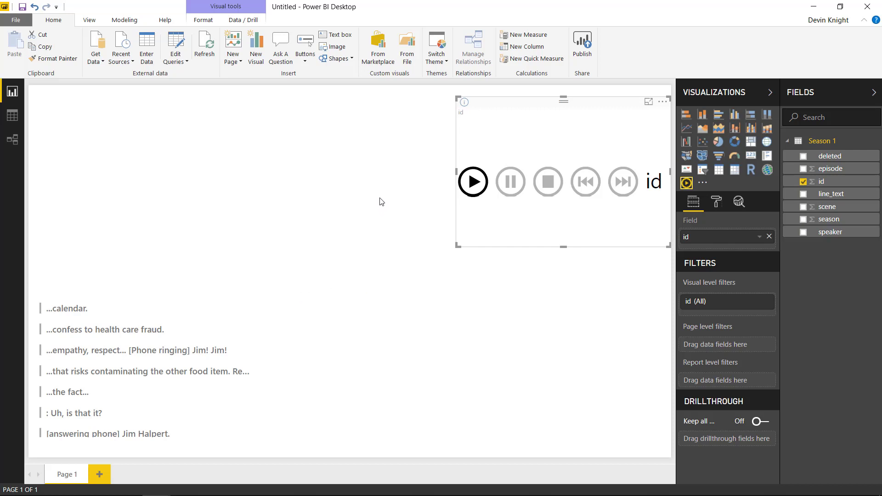
Find "text wrapper" in the visuals marketplace and add Text Wrapper by MAQ Software to the report.
left_click(377, 50)
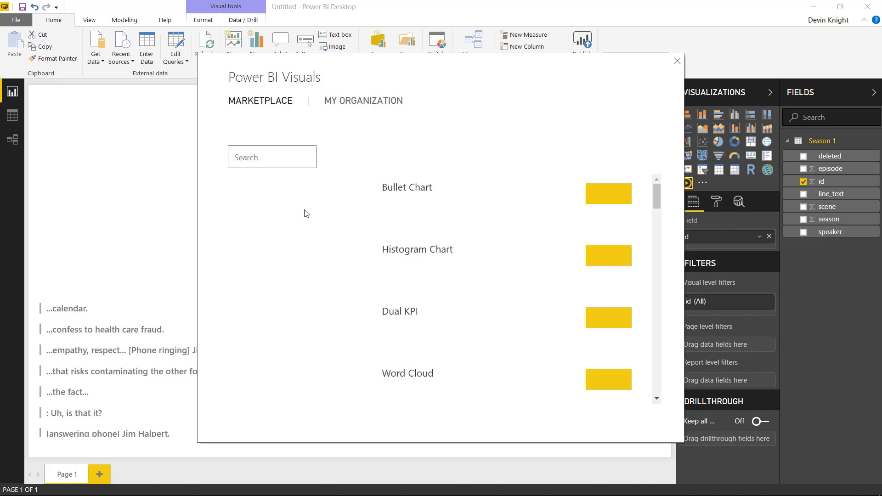
left_click(273, 157)
type("tex")
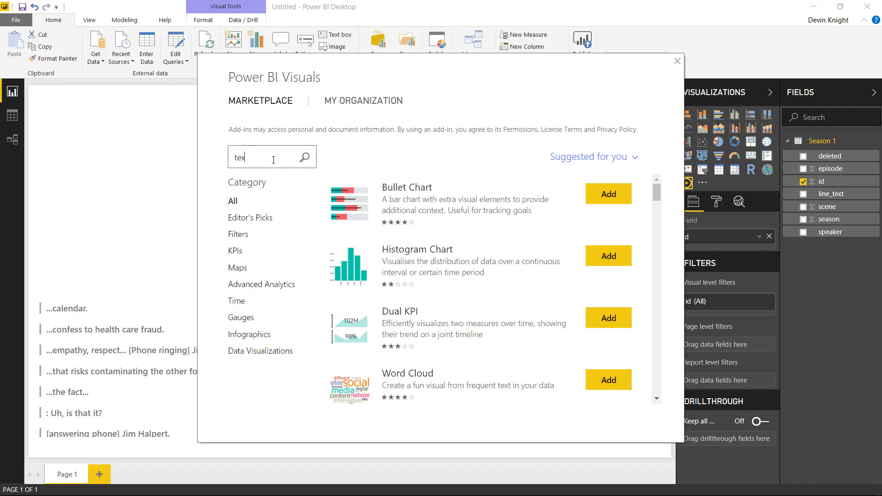
type("t wrapper")
left_click(304, 157)
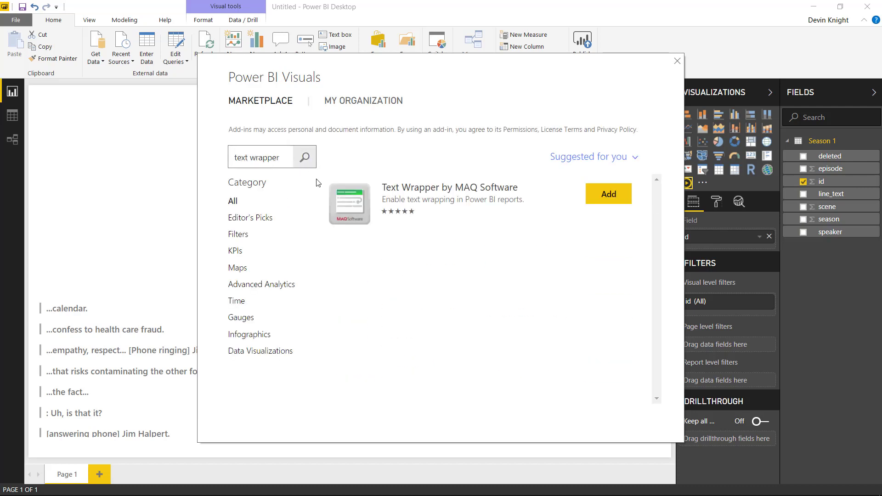
left_click(609, 194)
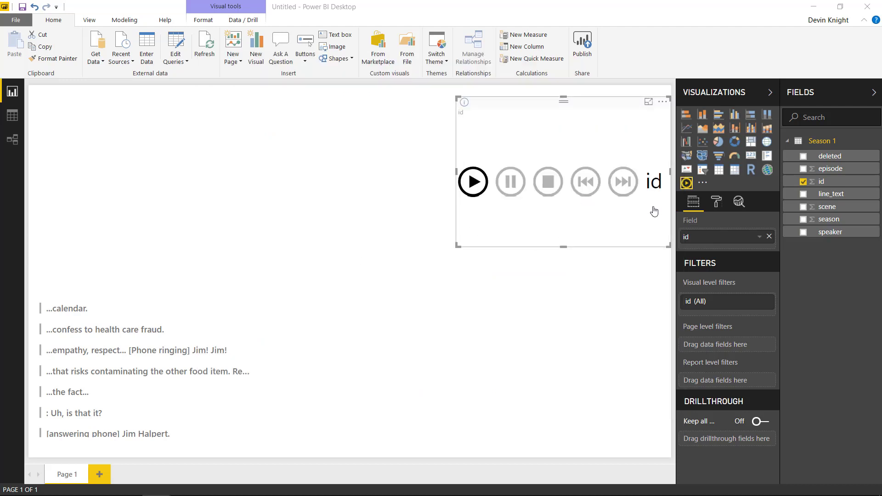
left_click(538, 271)
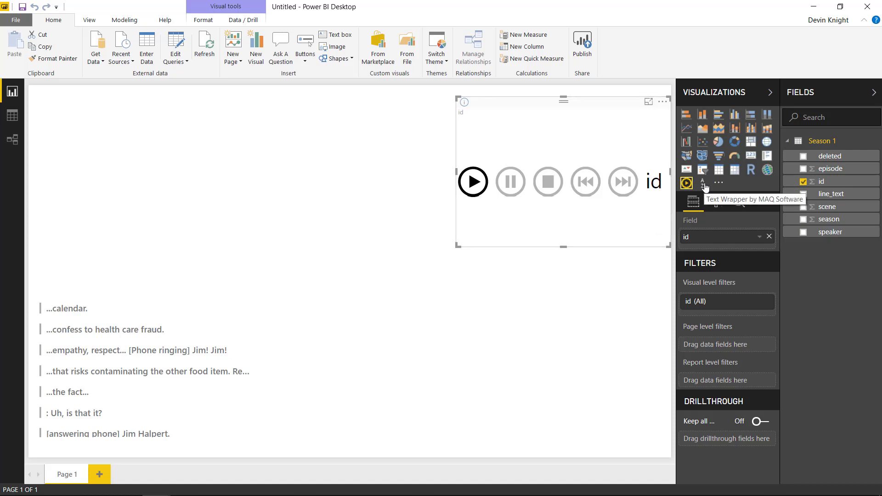
Add a Text Wrapper visual above the multi-row card and assign the line_text field to it.
left_click(292, 191)
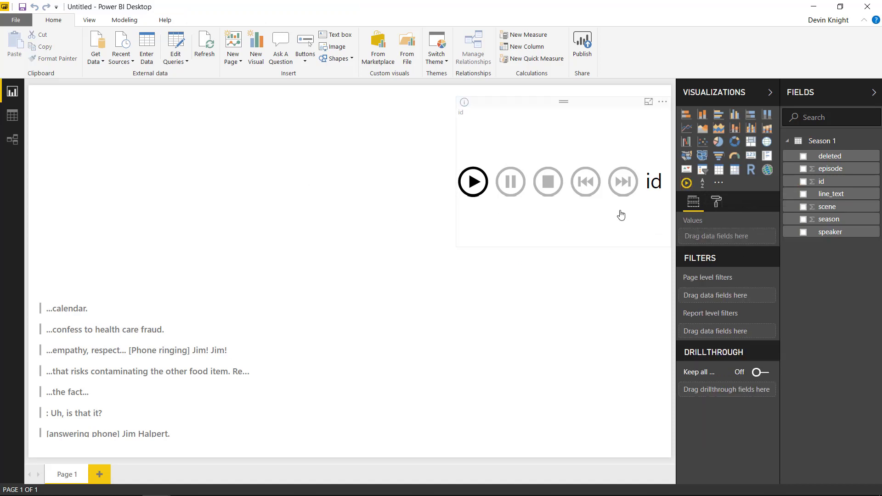
left_click(702, 184)
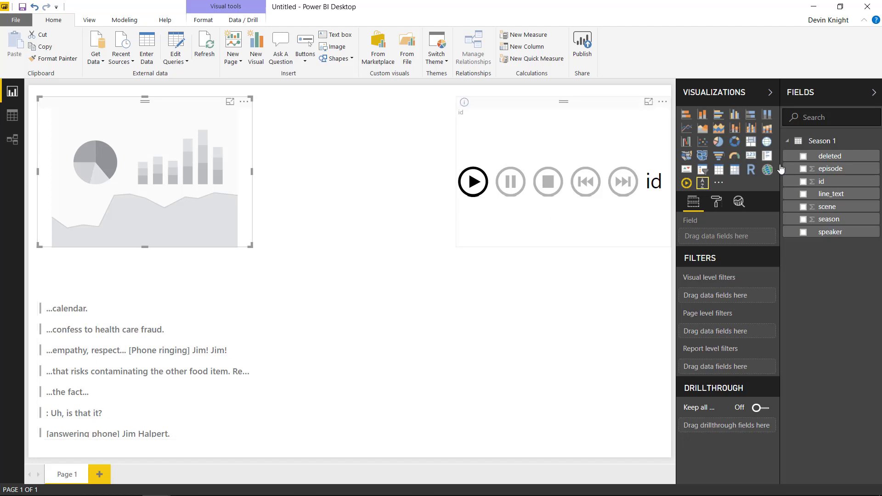
left_click_drag(824, 198, 754, 237)
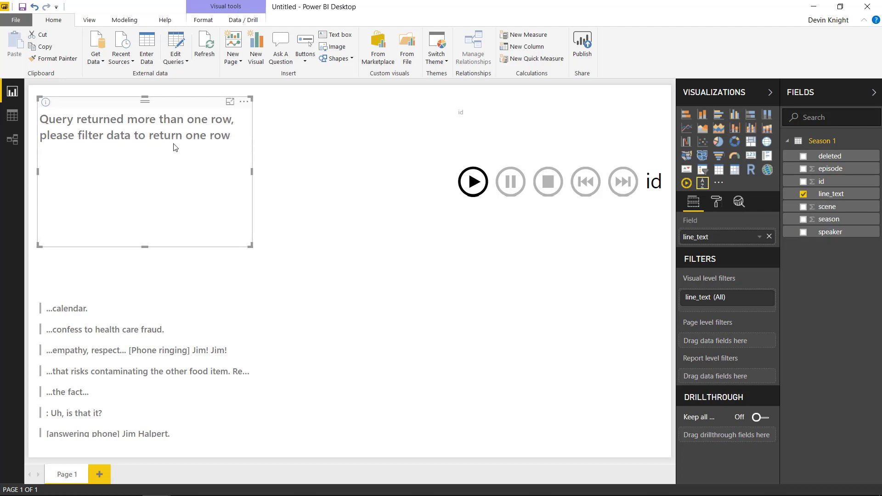
Play and stop the id animation to check the wrapped text, and review the playback visual's Animation Settings.
left_click(474, 184)
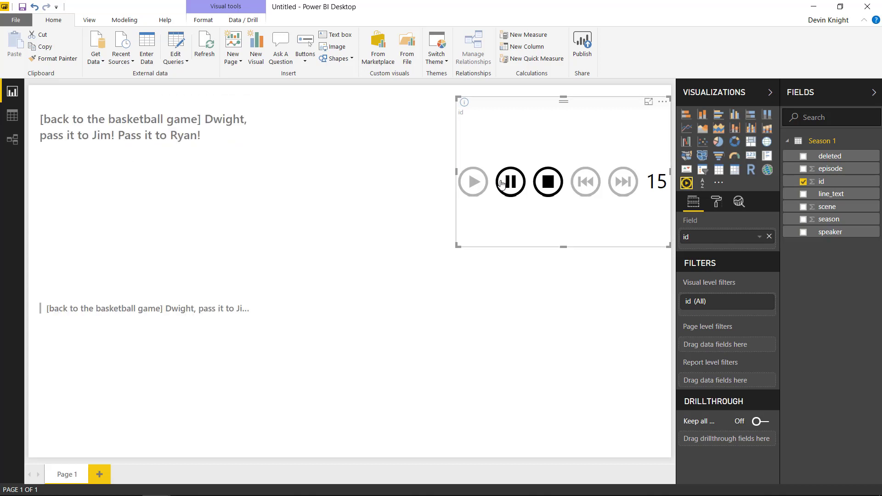
left_click(546, 186)
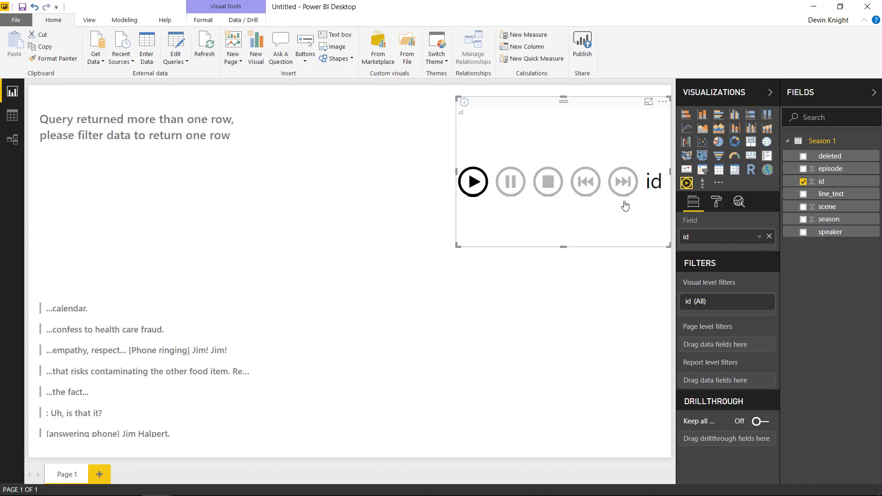
left_click(723, 208)
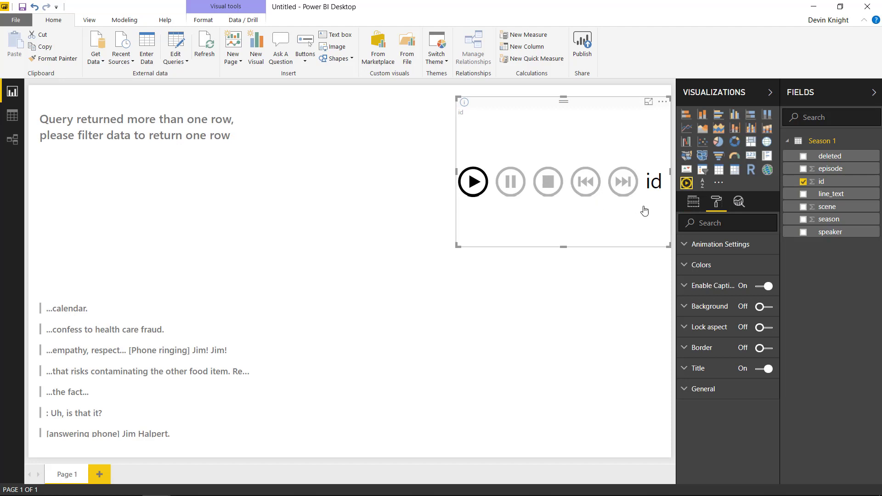
left_click(685, 244)
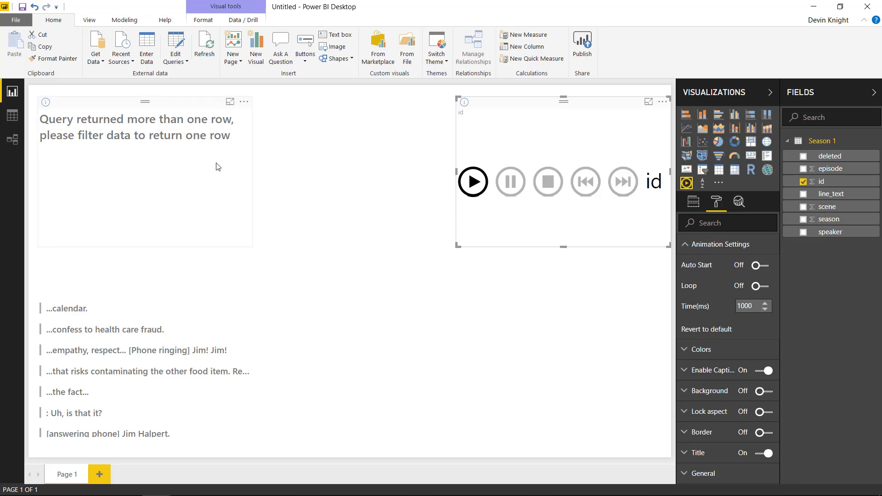
left_click(693, 201)
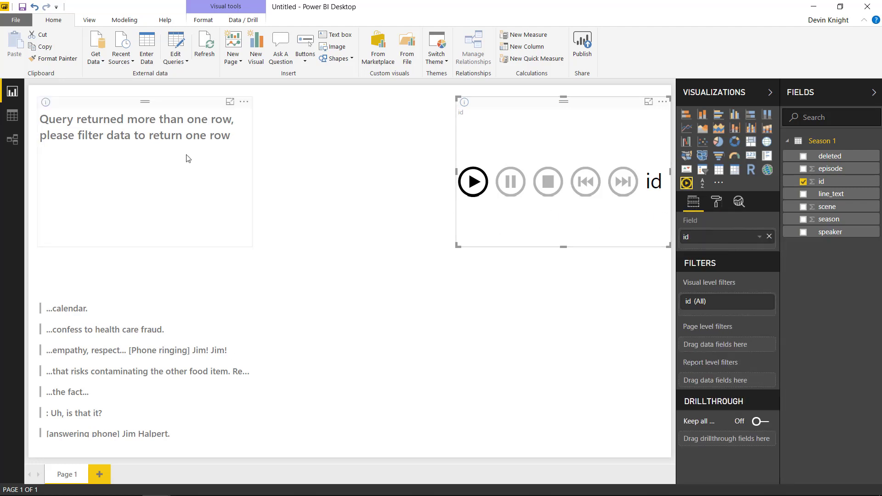
Play and pause the id animation twice to examine how long lines wrap in the Text Wrapper visual.
left_click(472, 182)
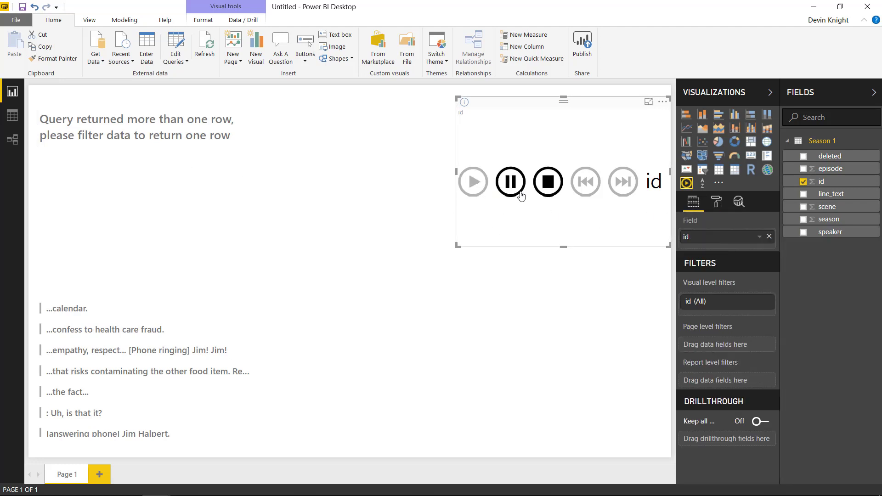
left_click(513, 188)
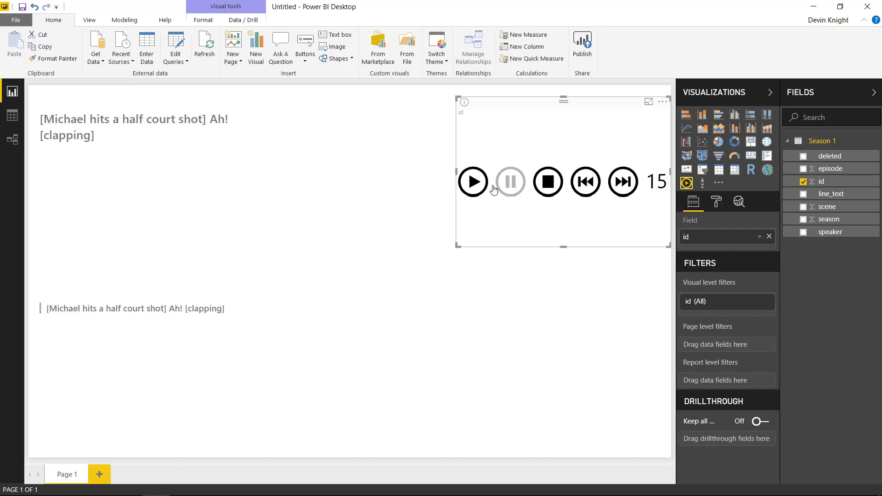
left_click(479, 188)
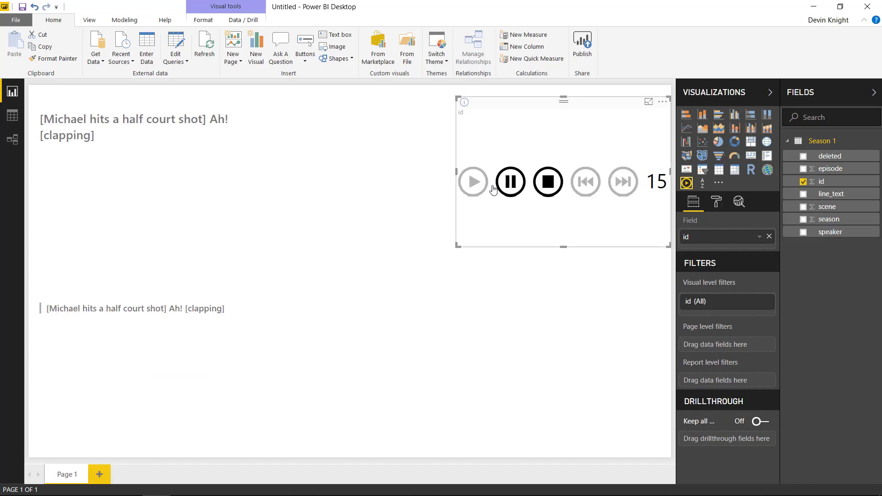
left_click(513, 187)
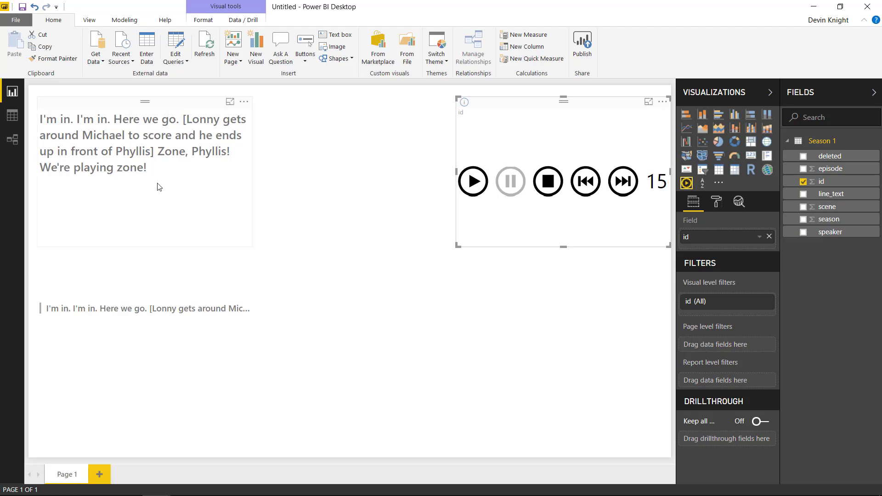
Try dark gray as the Text Wrapper visual's text color, and settle on black.
left_click(107, 127)
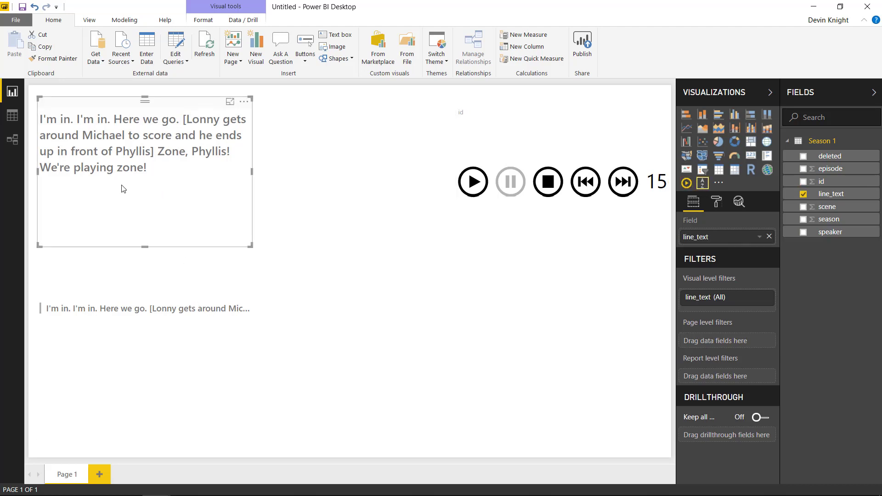
left_click(718, 206)
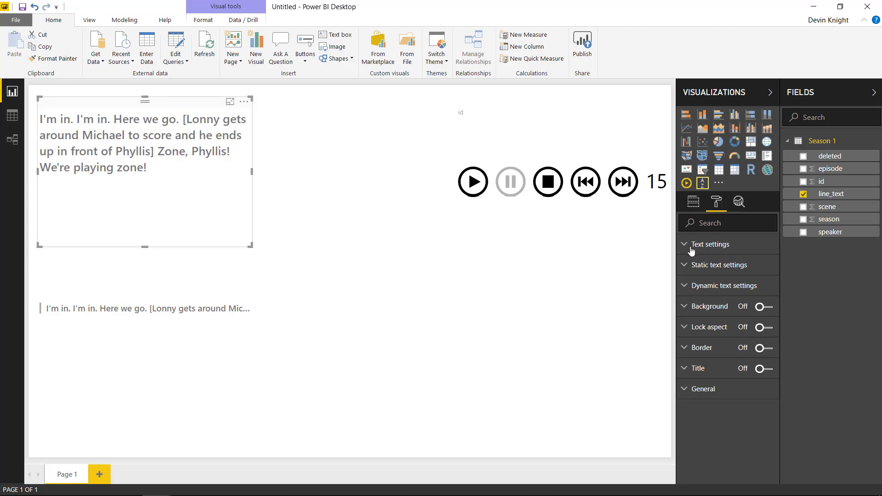
left_click(689, 248)
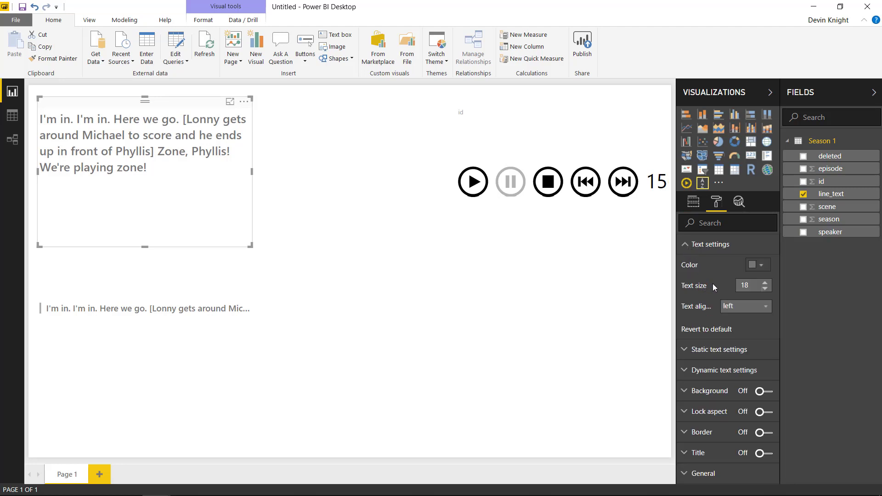
left_click(751, 267)
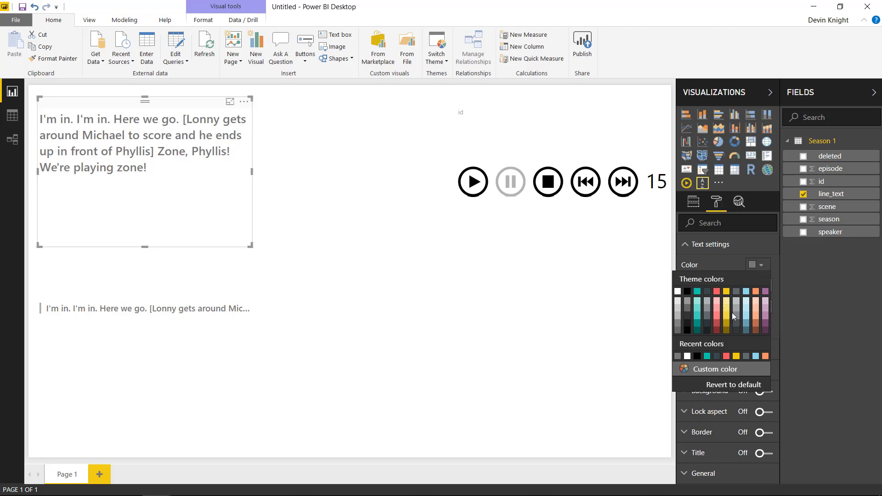
left_click(736, 323)
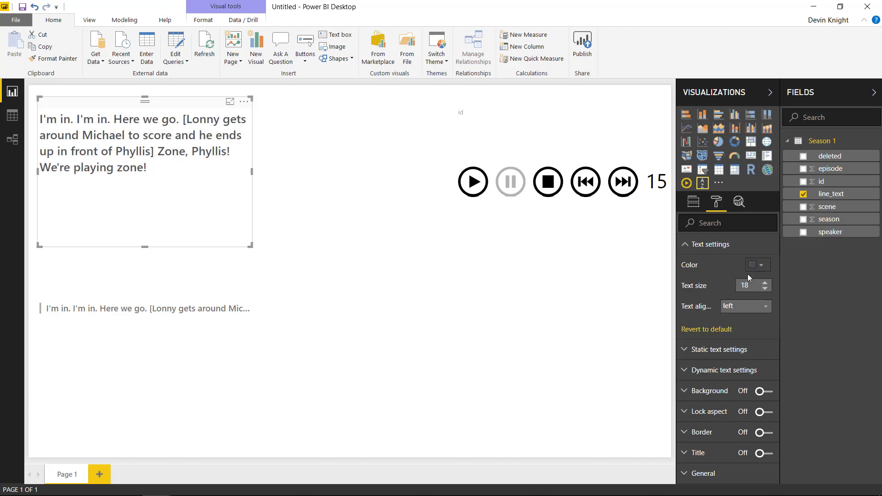
left_click(761, 267)
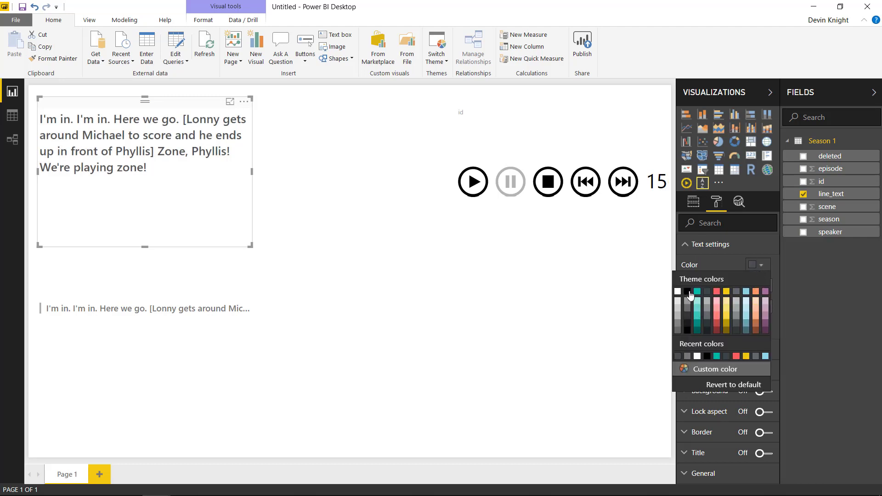
left_click(689, 303)
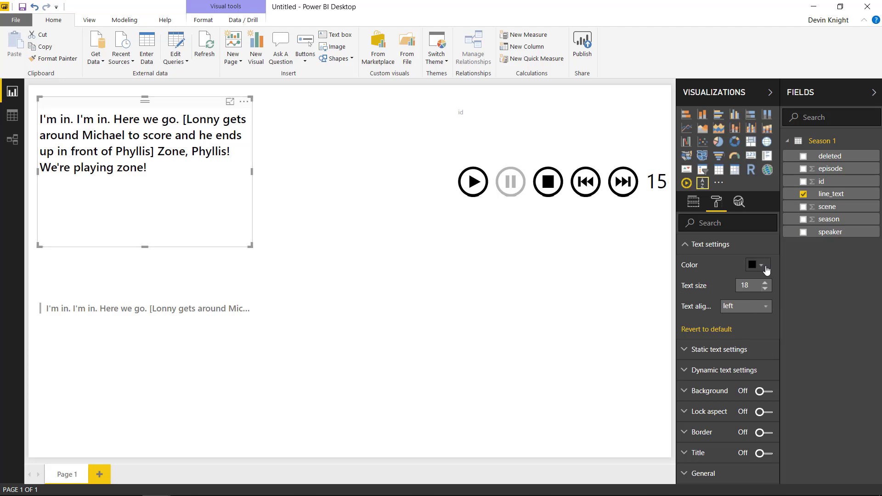
Try purple as the Text Wrapper's text color and return it to black.
left_click(763, 267)
left_click(764, 294)
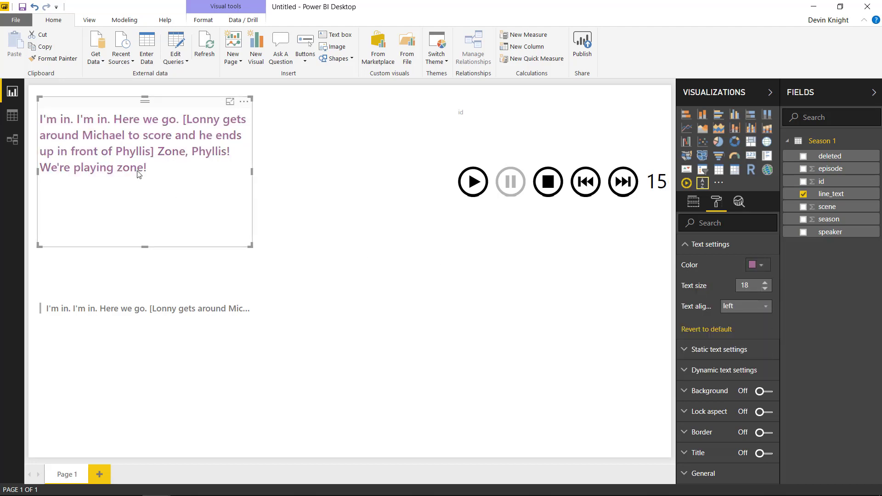
left_click(761, 268)
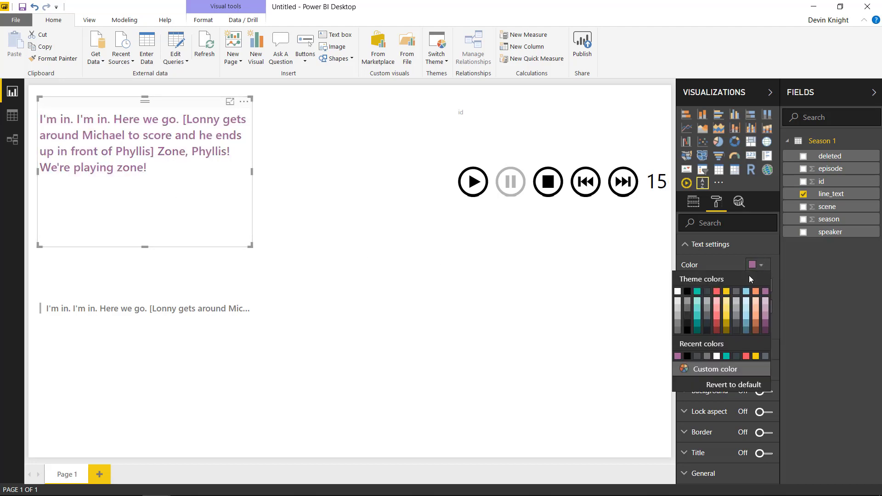
left_click(690, 299)
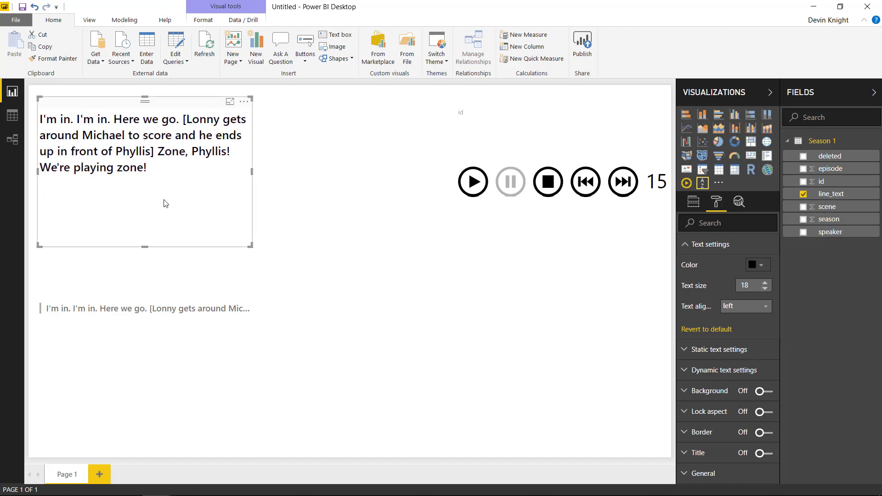
Set the Text Wrapper's text size to 20, and try center and right text alignment before returning it to left.
left_click(765, 283)
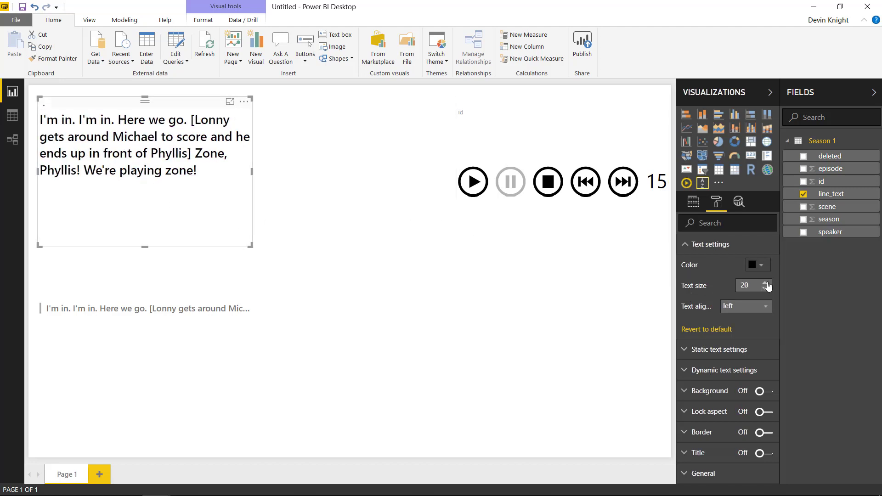
left_click(746, 311)
left_click(747, 332)
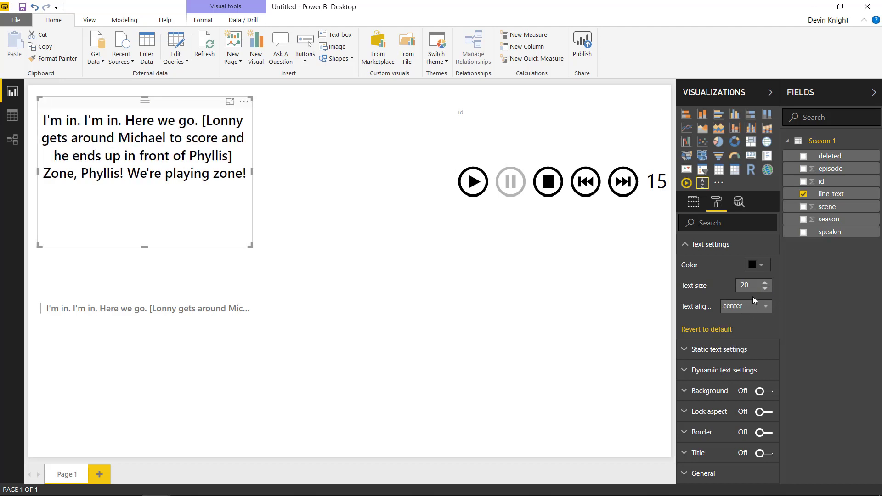
left_click(758, 307)
left_click(748, 336)
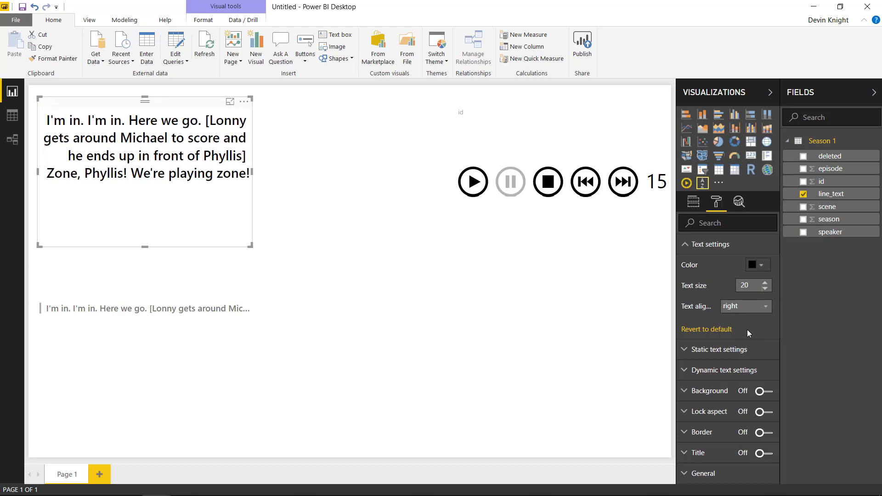
left_click(750, 308)
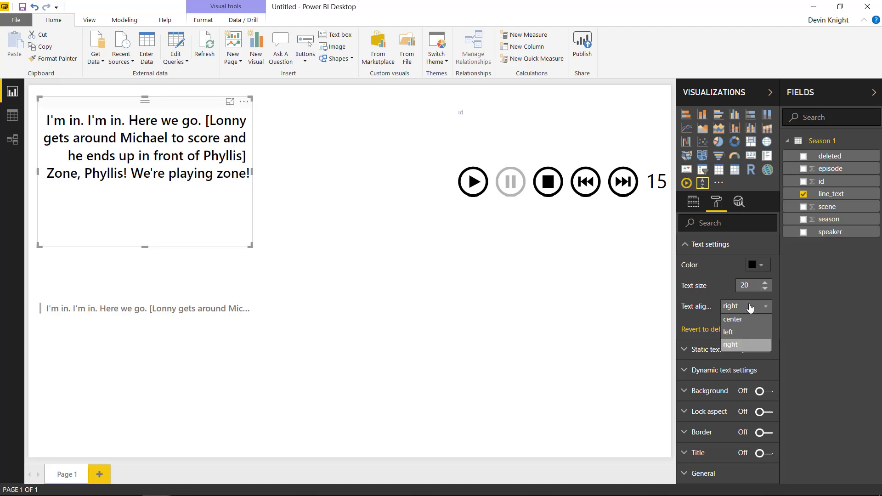
left_click(738, 331)
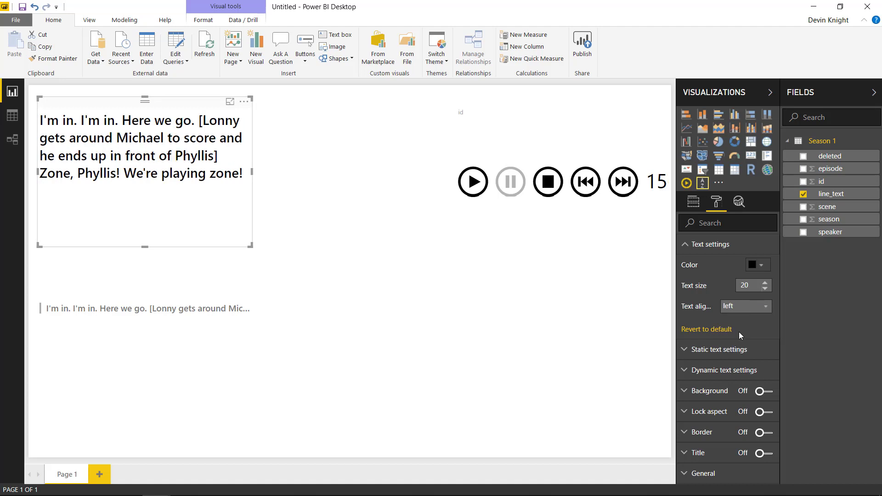
Append the static text "[Line]" to the Text Wrapper's lines and check it by playing and pausing the id animation.
left_click(683, 246)
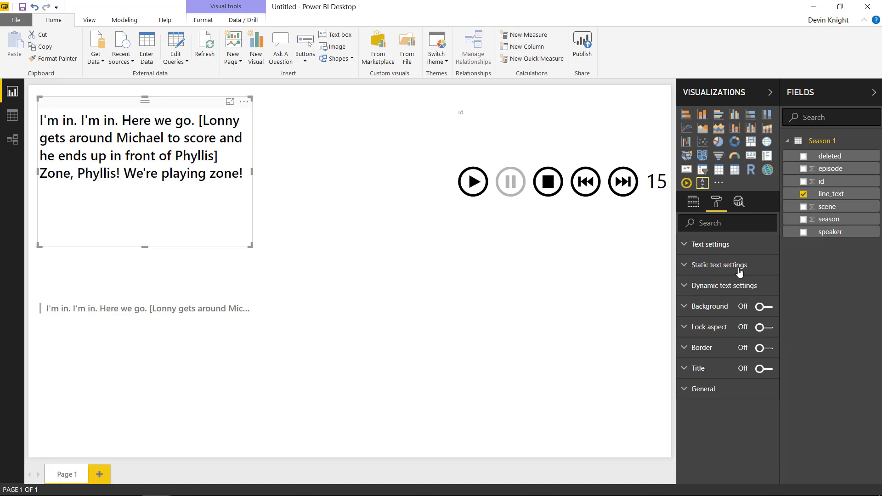
left_click(691, 270)
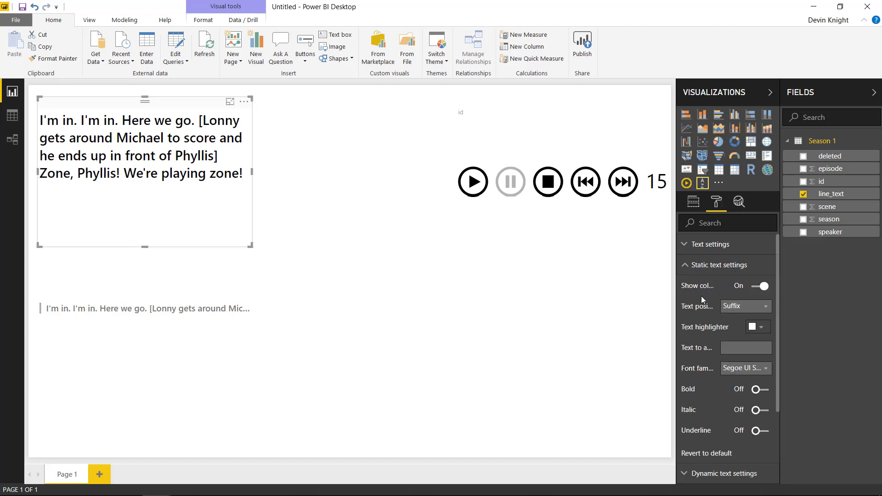
left_click(725, 345)
type("Line")
key("Return")
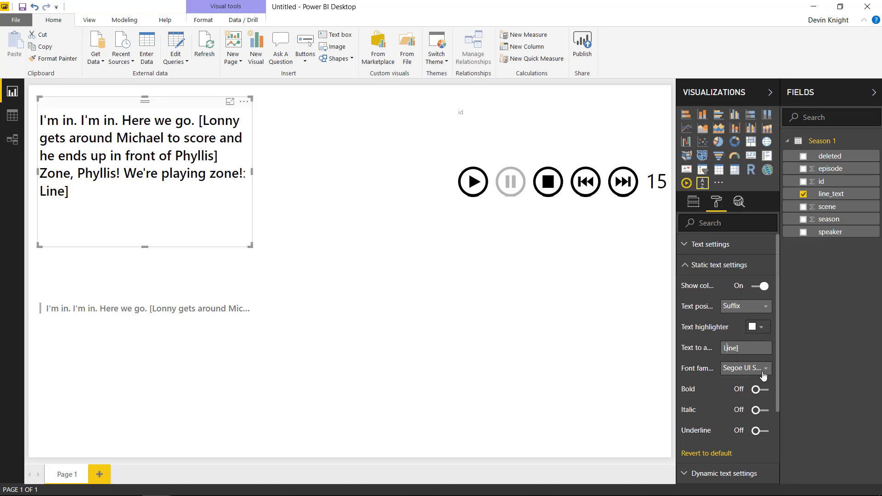
type("[")
key("Return")
left_click(473, 182)
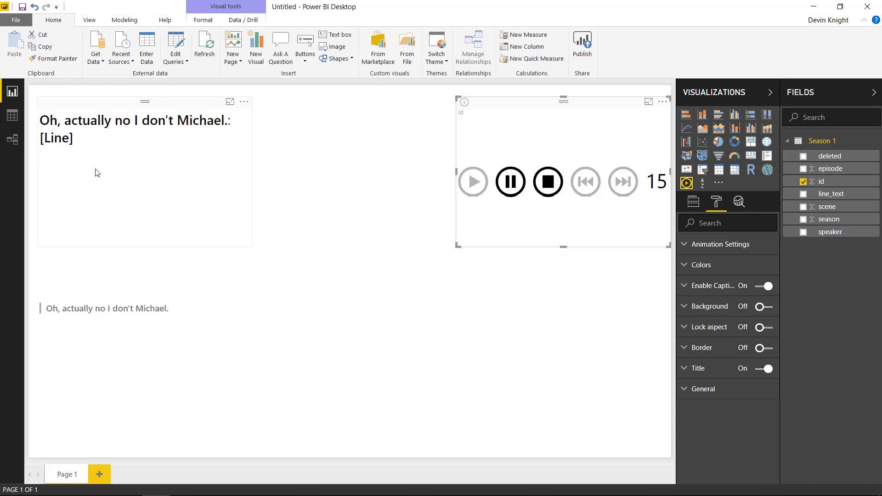
left_click(508, 186)
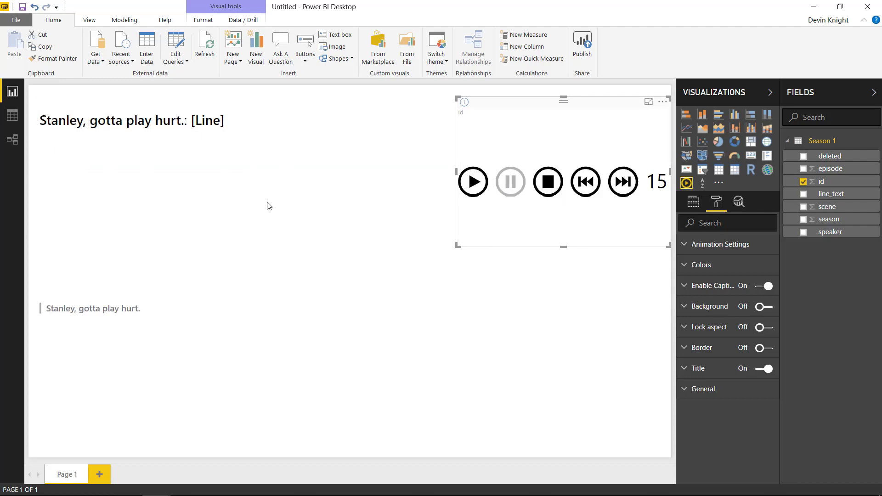
Set the Text Wrapper's static text position to Prefix and turn off the colon after it.
left_click(221, 190)
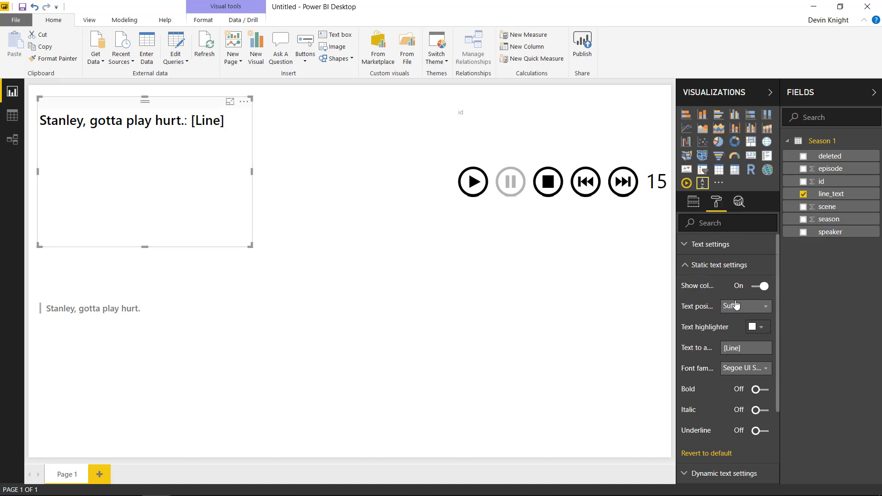
left_click(763, 311)
left_click(751, 319)
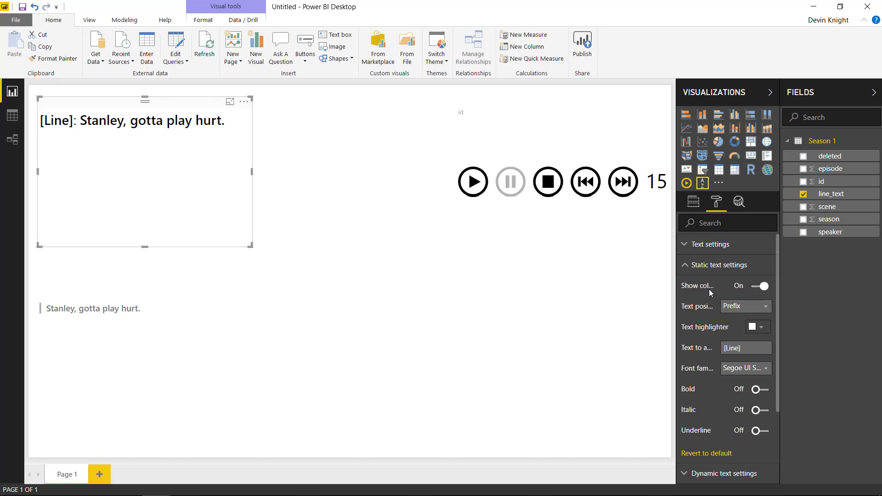
left_click(757, 287)
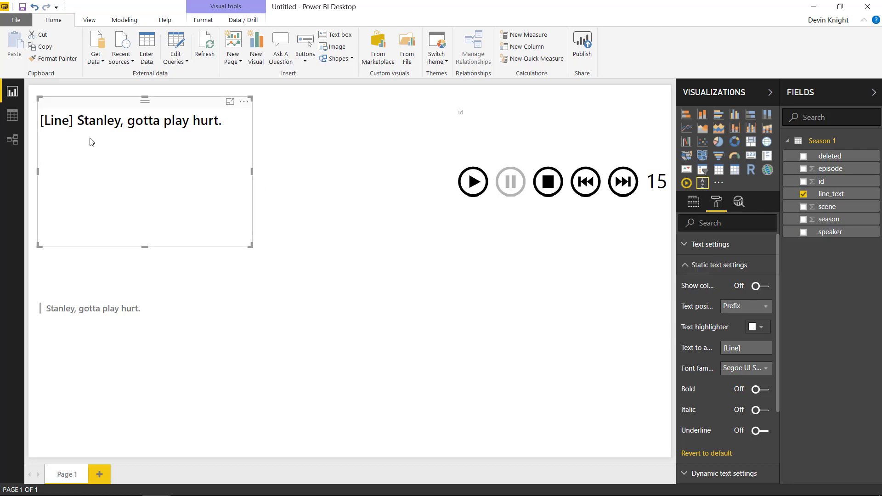
Try a light blue text highlighter on the "[Line]" prefix and revert it to the default.
left_click(760, 327)
left_click(748, 358)
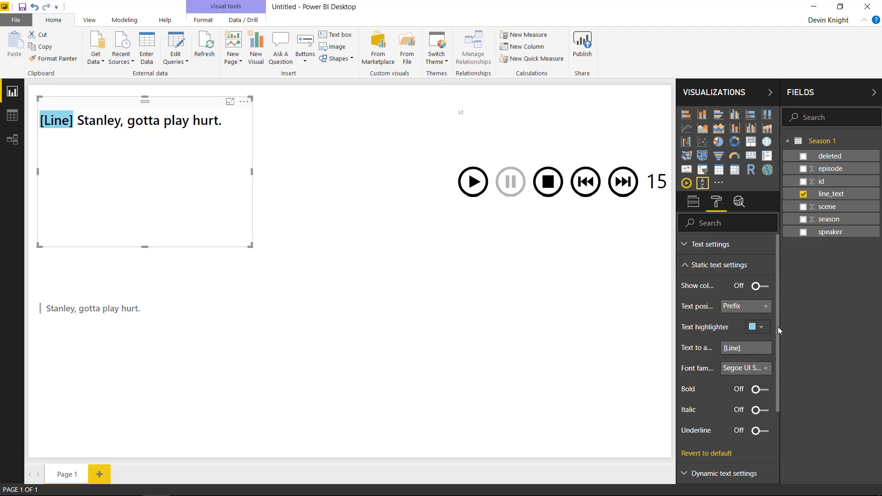
left_click(760, 327)
left_click(720, 449)
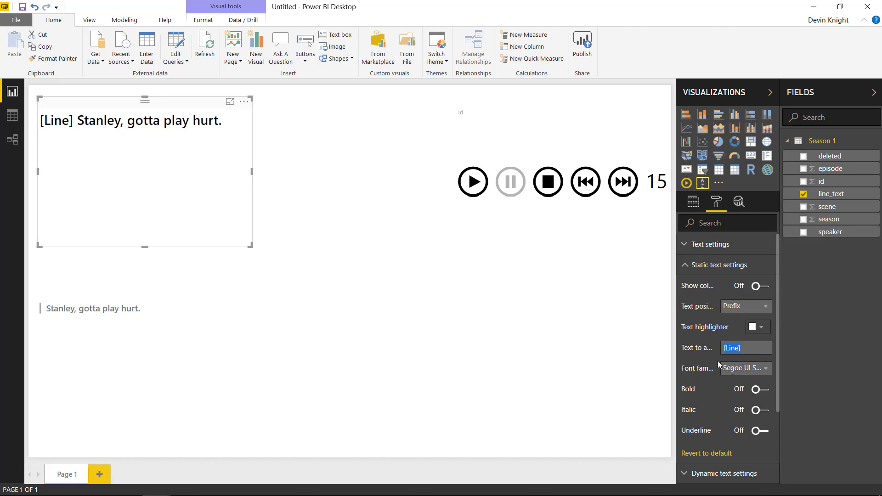
Set the font family of the "[Line]" static text to Corbel.
left_click(737, 377)
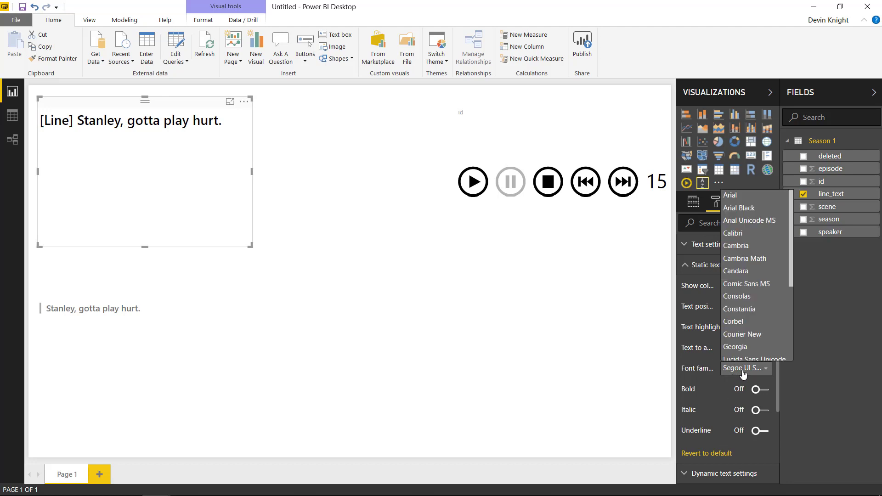
scroll(747, 366, "down", 1)
left_click(735, 321)
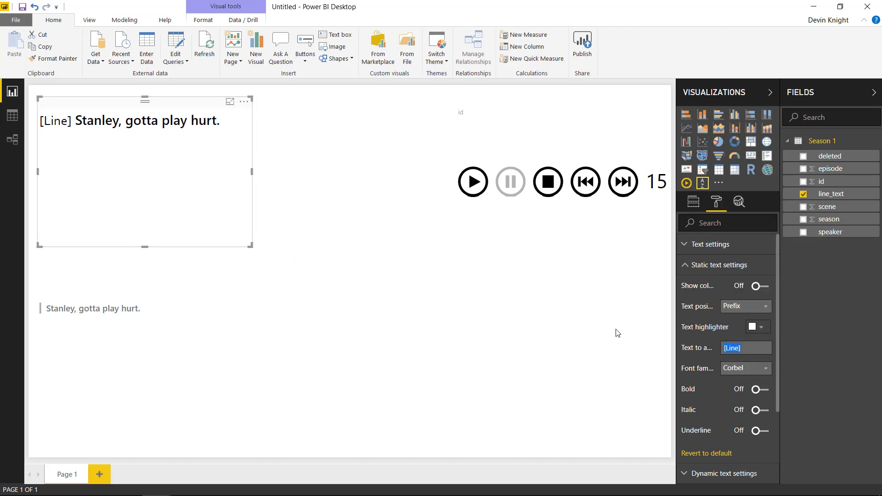
Make the "[Line]" prefix italic, switching bold and underline on and off as a trial, and turn its colon back on.
left_click(759, 390)
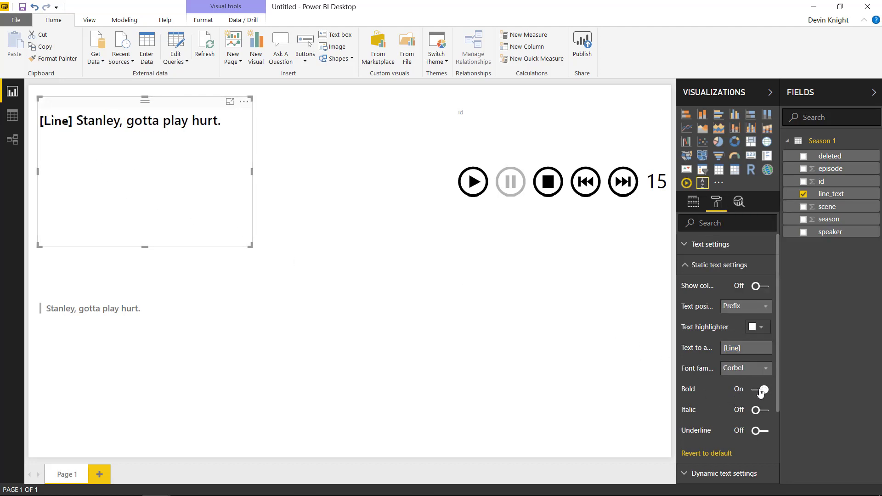
left_click(760, 390)
left_click(760, 410)
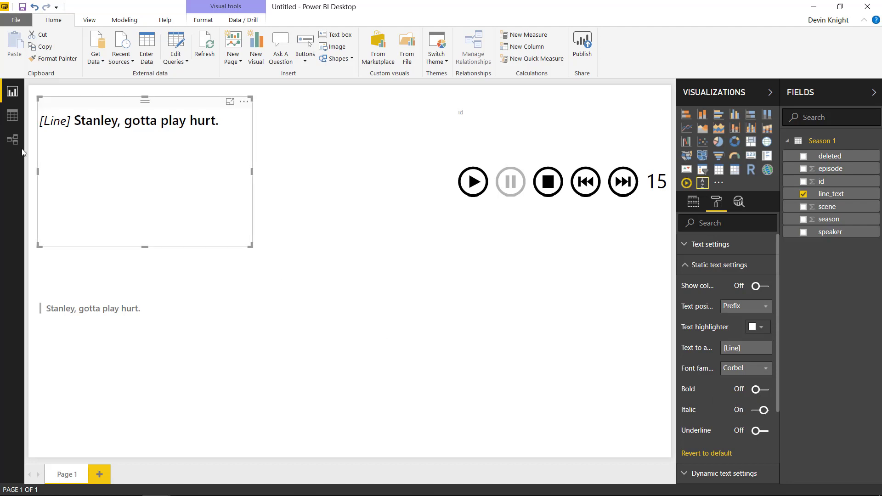
left_click(759, 434)
left_click(759, 433)
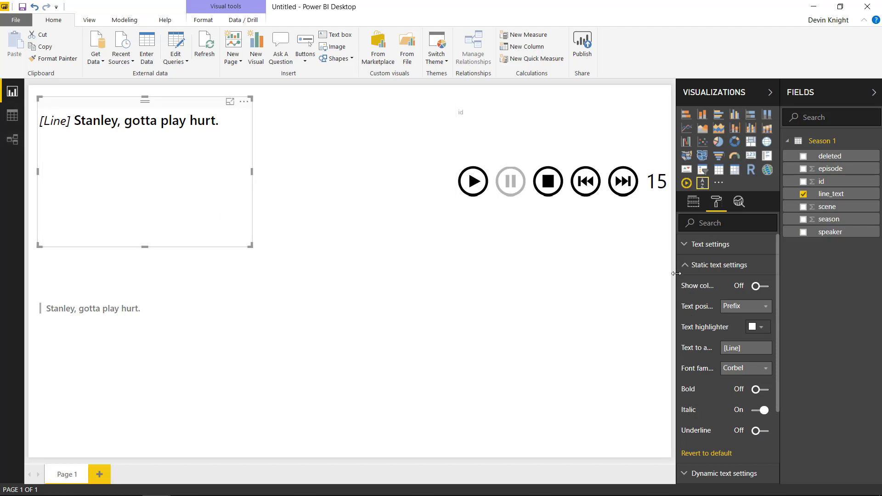
left_click(760, 287)
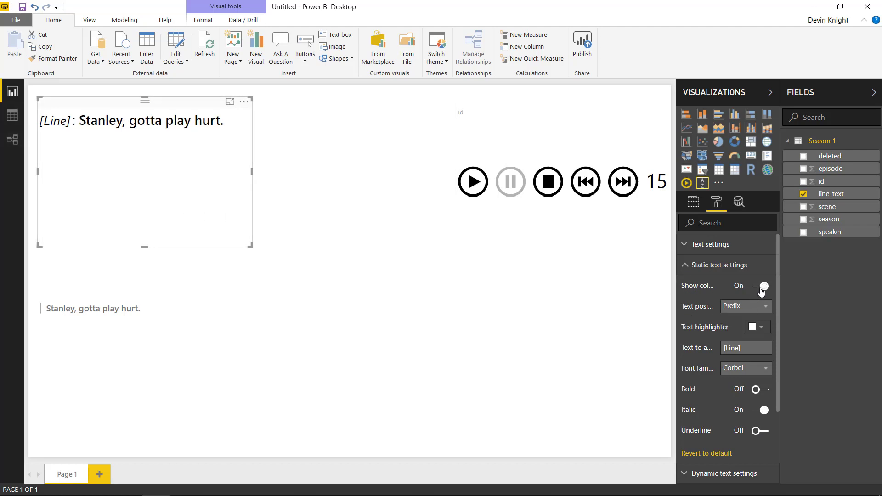
Try an orange text highlighter on the Text Wrapper's dynamic text and preview it by playing and pausing the script lines.
left_click(683, 265)
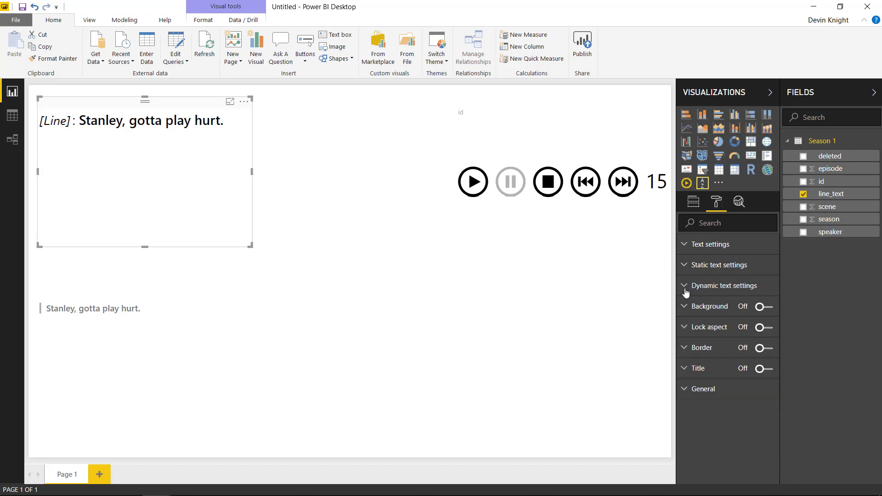
left_click(685, 287)
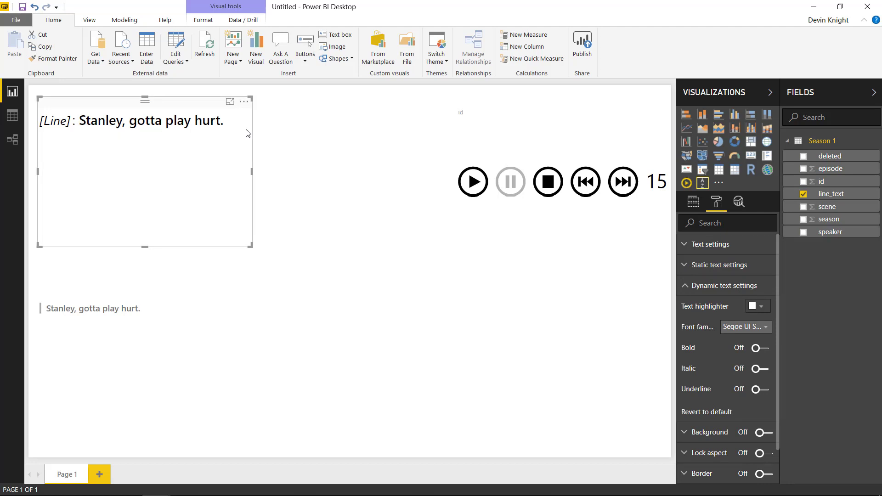
left_click(759, 308)
left_click(758, 328)
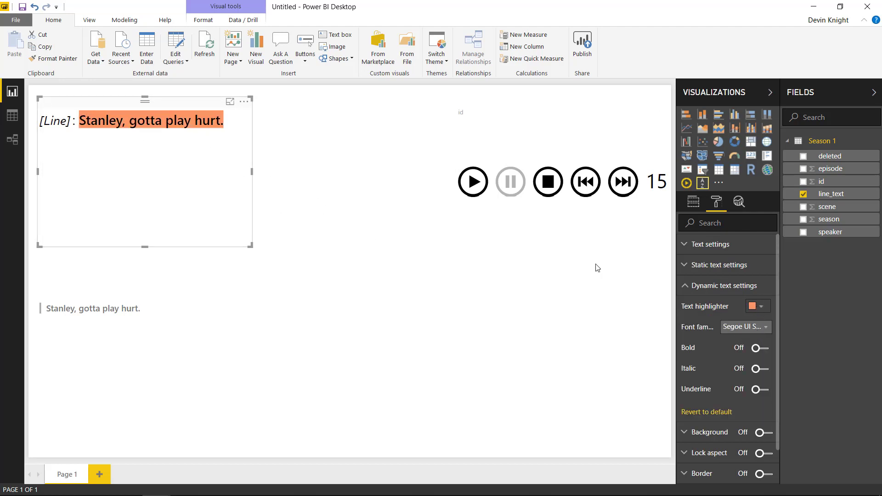
left_click(483, 185)
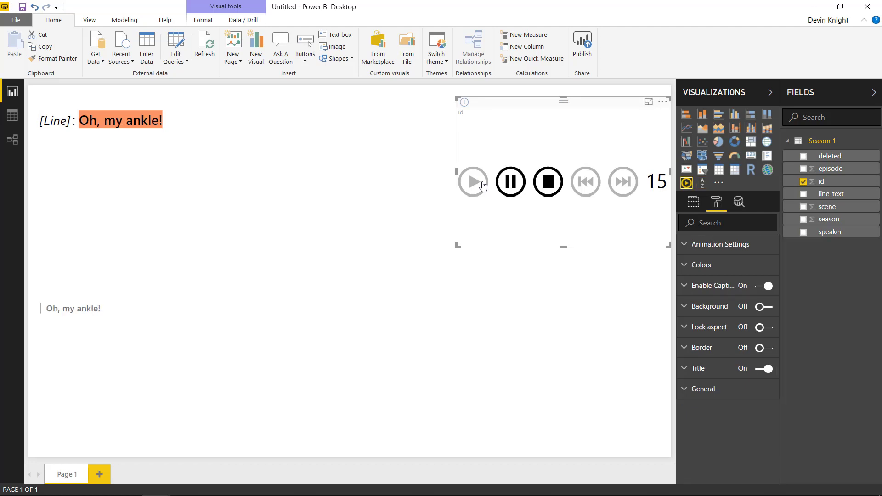
left_click(506, 192)
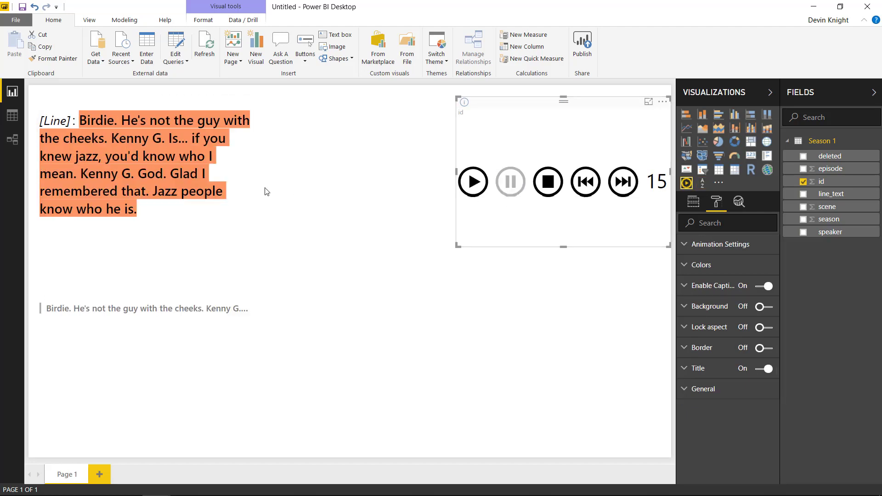
Revert the text highlighter of the Text Wrapper's dynamic text to the default.
left_click(244, 222)
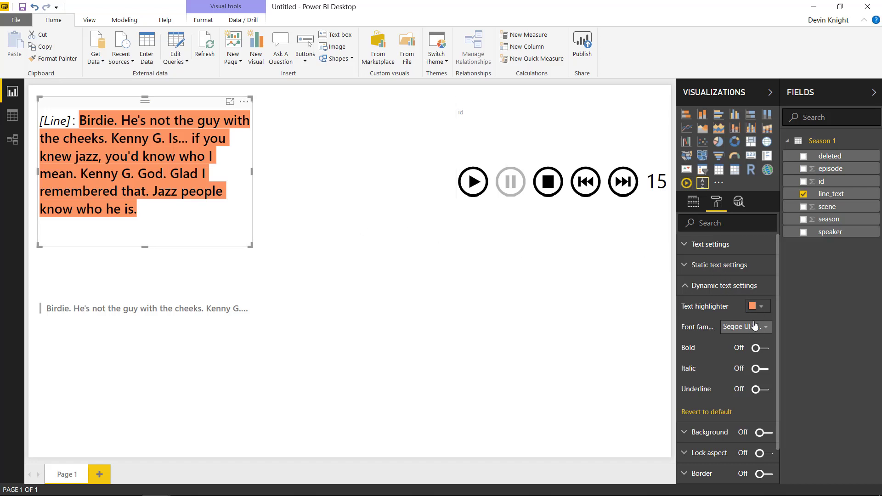
left_click(753, 305)
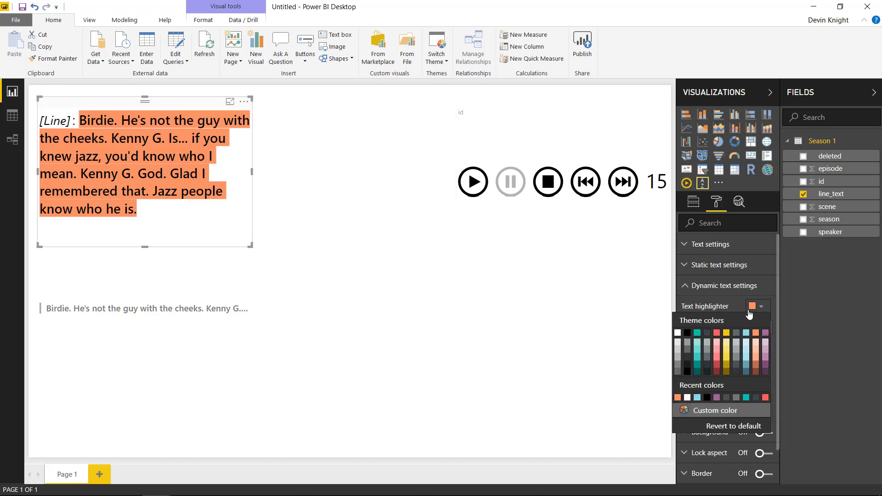
left_click(724, 426)
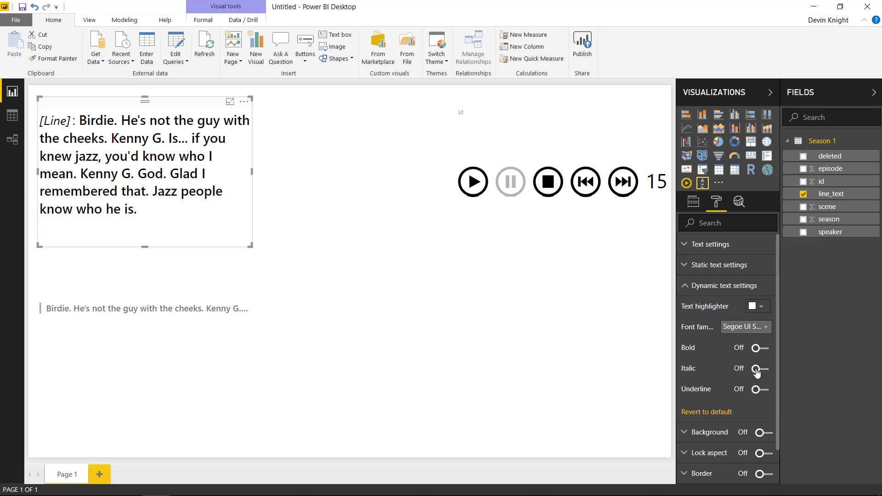
Try bold and italic on the Text Wrapper's dynamic text, switch both off again and deselect the visual.
left_click(759, 349)
left_click(759, 349)
left_click(760, 369)
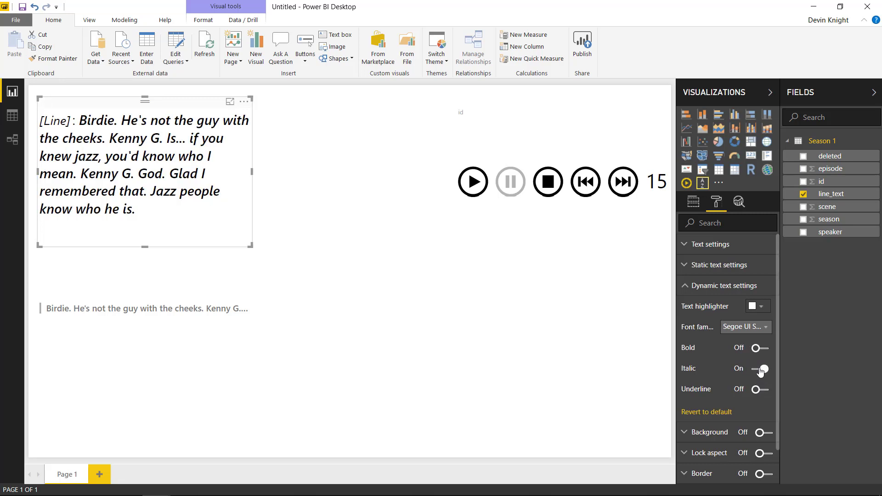
left_click(761, 369)
left_click(685, 287)
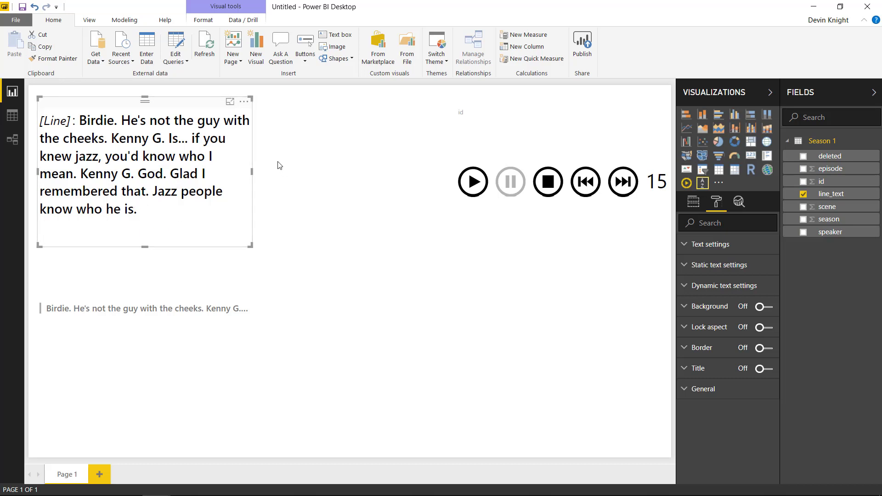
left_click(283, 172)
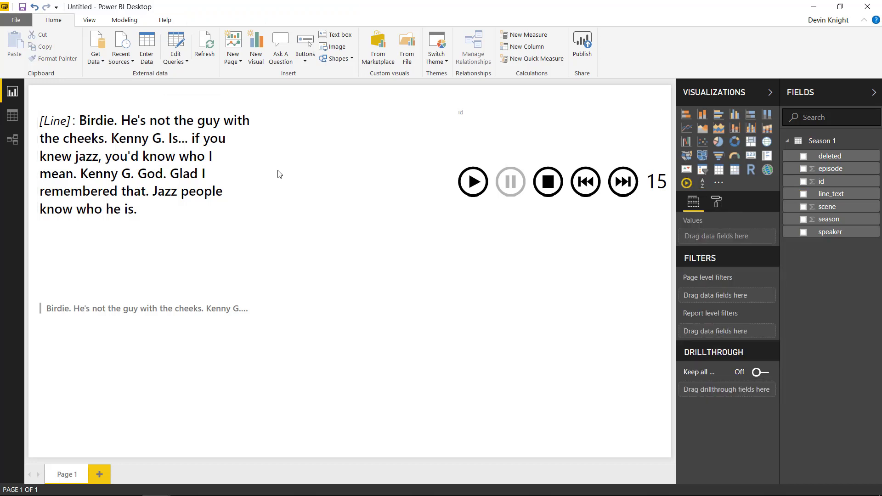